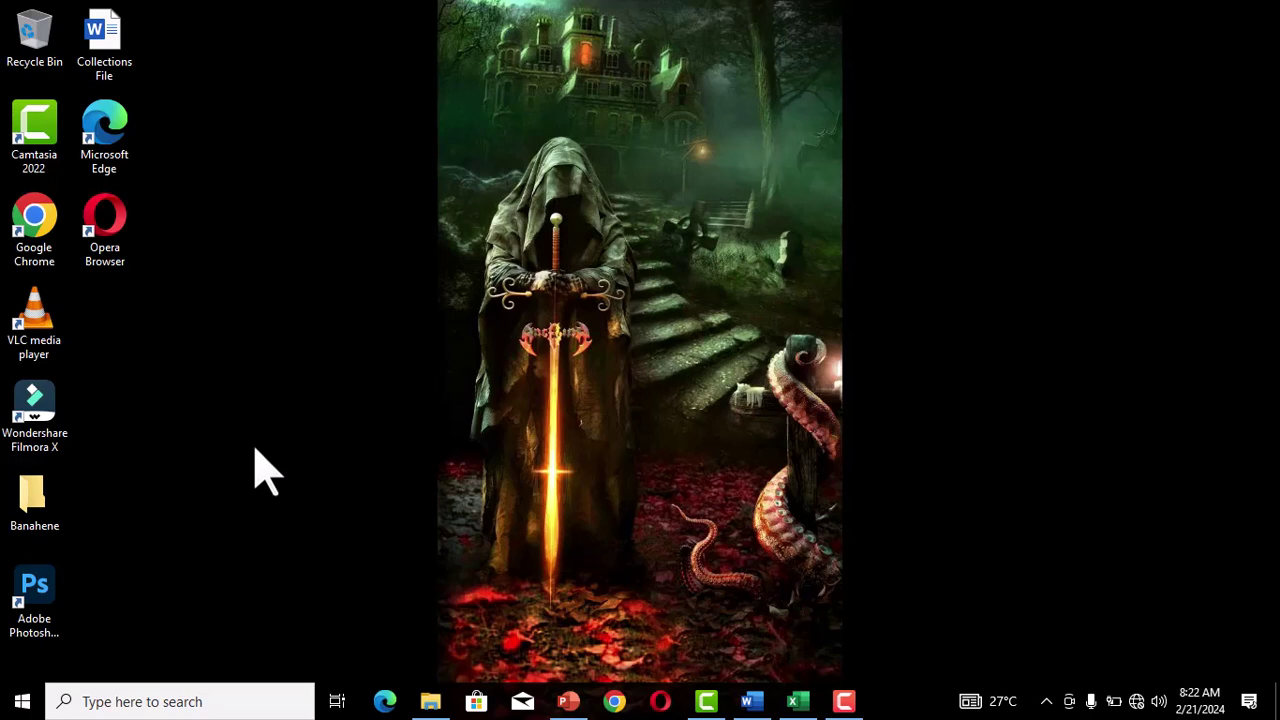
Search Windows for 'collections' to locate the Collections File Word document.
{"action": "left_click", "coordinate": [199, 700]}
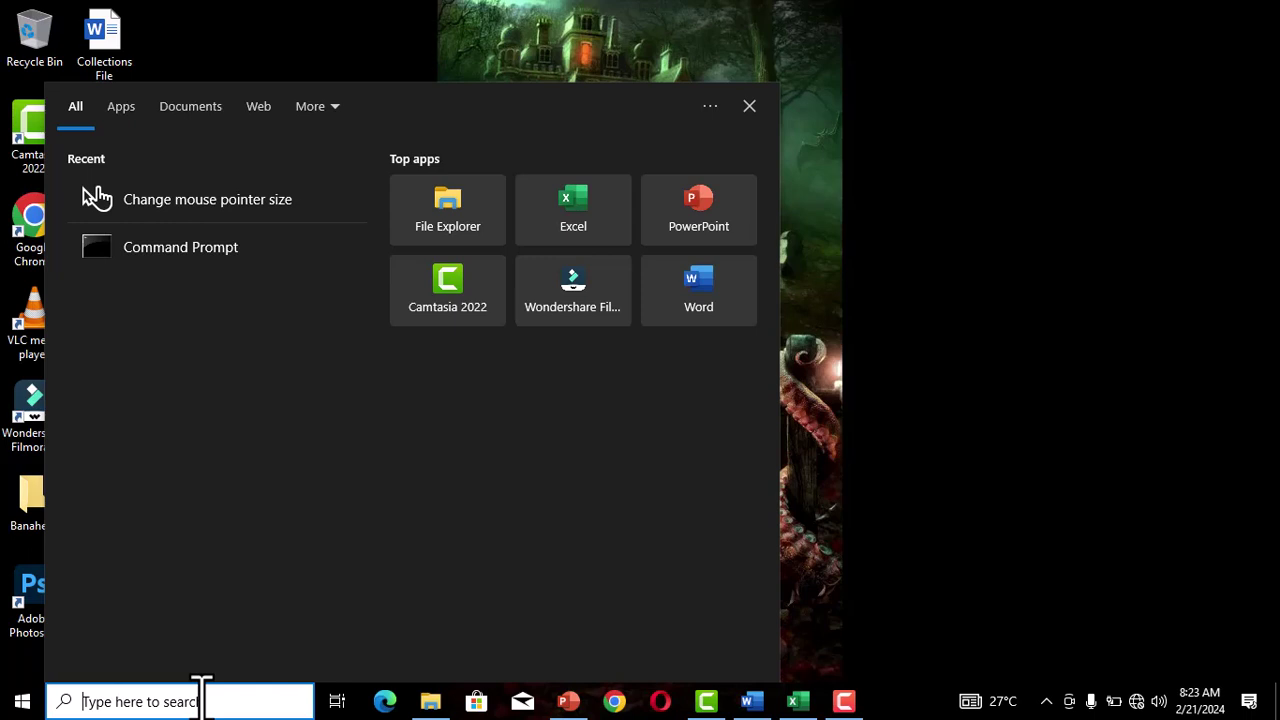
{"action": "type", "text": "collections"}
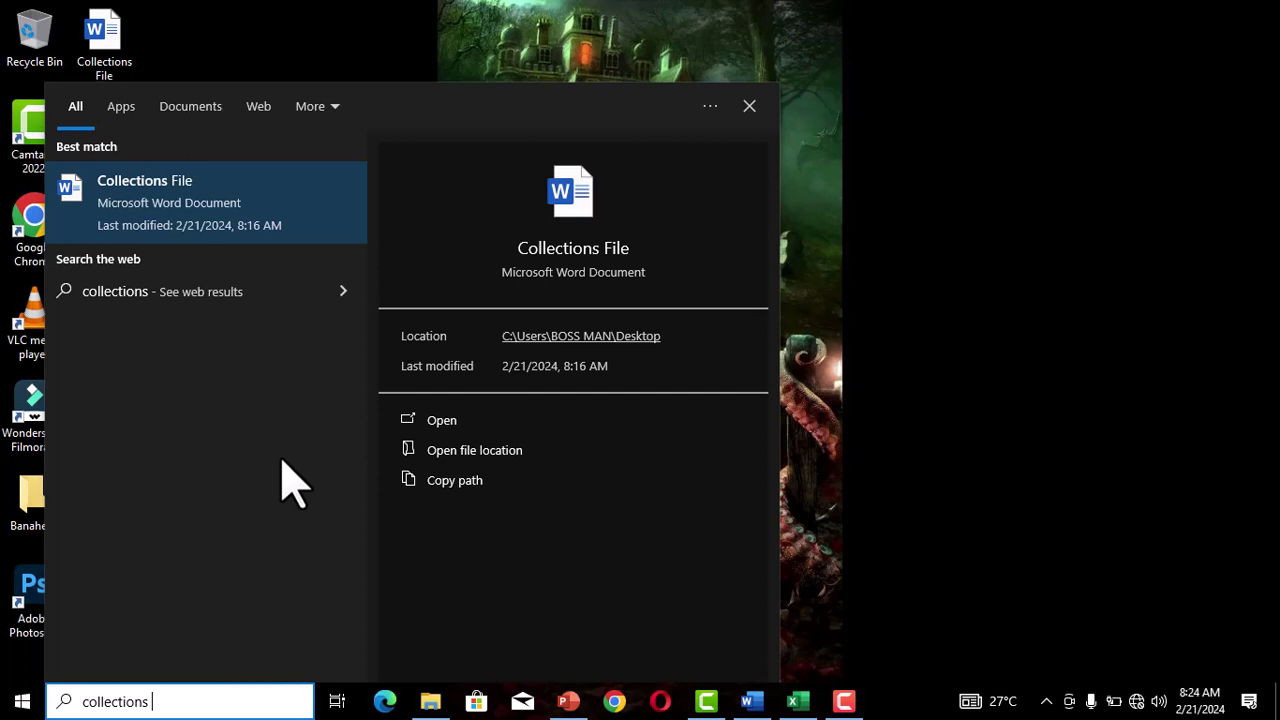
Change the search to 'banah' for the Banahene folder, then dismiss the search panel.
{"action": "key", "text": "BackSpace"}
{"action": "key", "text": "BackSpace"}
{"action": "key", "text": "BackSpace"}
{"action": "key", "text": "BackSpace"}
{"action": "key", "text": "BackSpace"}
{"action": "key", "text": "BackSpace"}
{"action": "key", "text": "BackSpace"}
{"action": "key", "text": "BackSpace"}
{"action": "key", "text": "BackSpace"}
{"action": "key", "text": "BackSpace"}
{"action": "key", "text": "BackSpace"}
{"action": "key", "text": "BackSpace"}
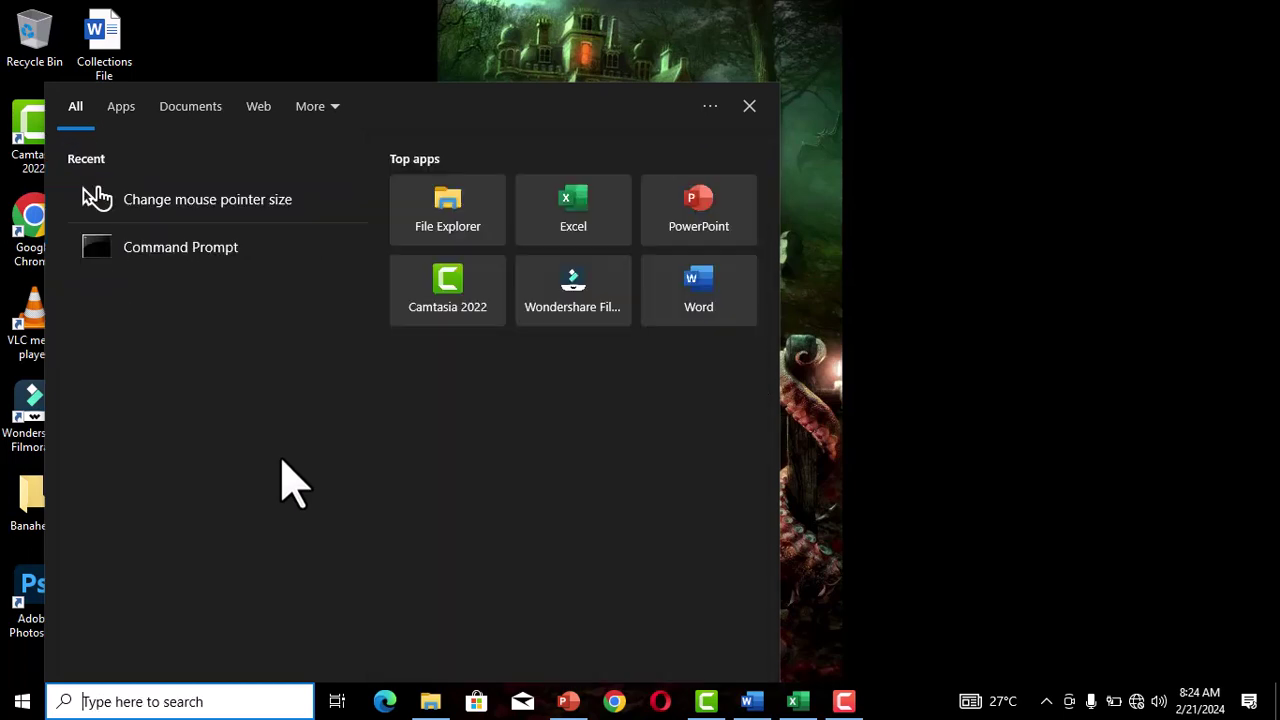
{"action": "type", "text": "banahw"}
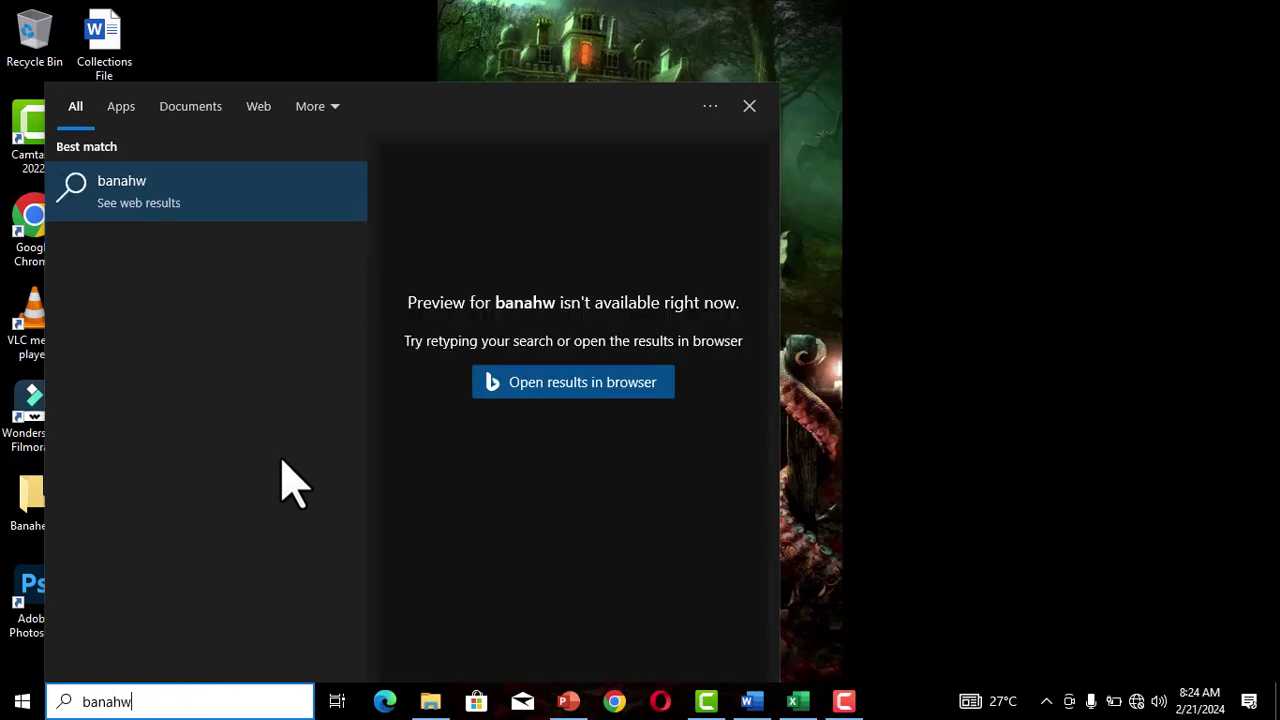
{"action": "key", "text": "BackSpace"}
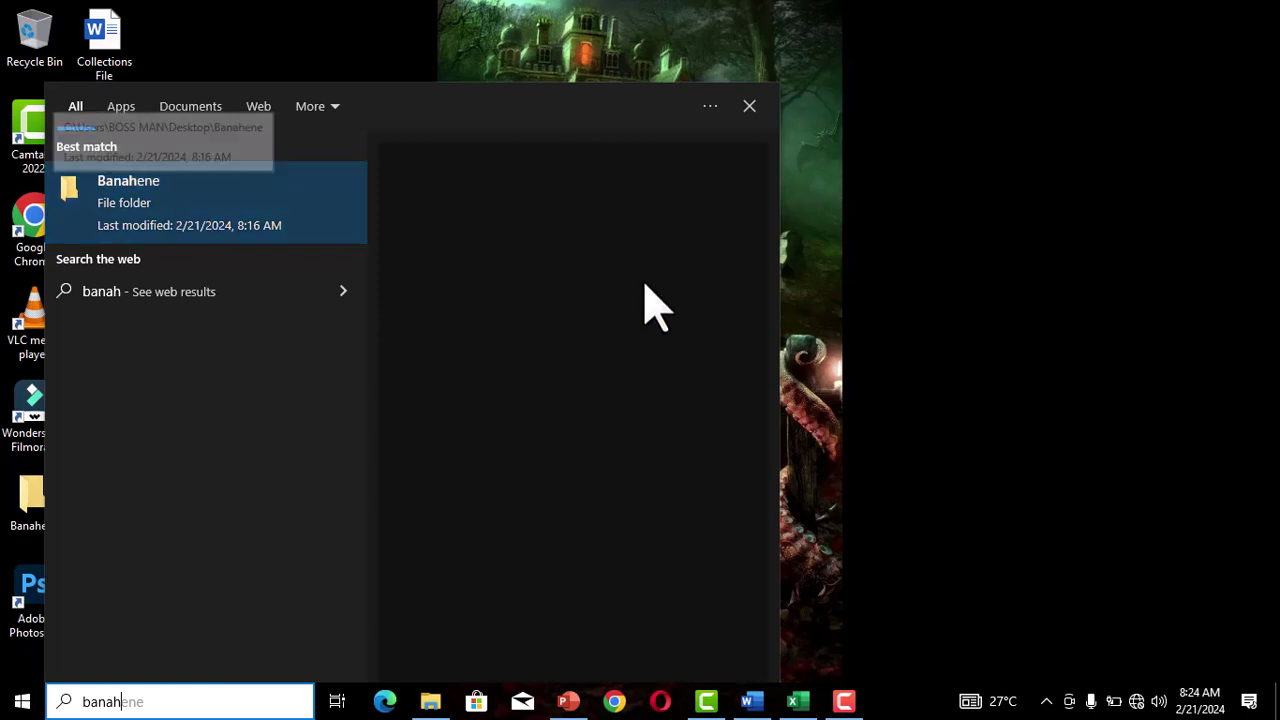
{"action": "left_click", "coordinate": [845, 290]}
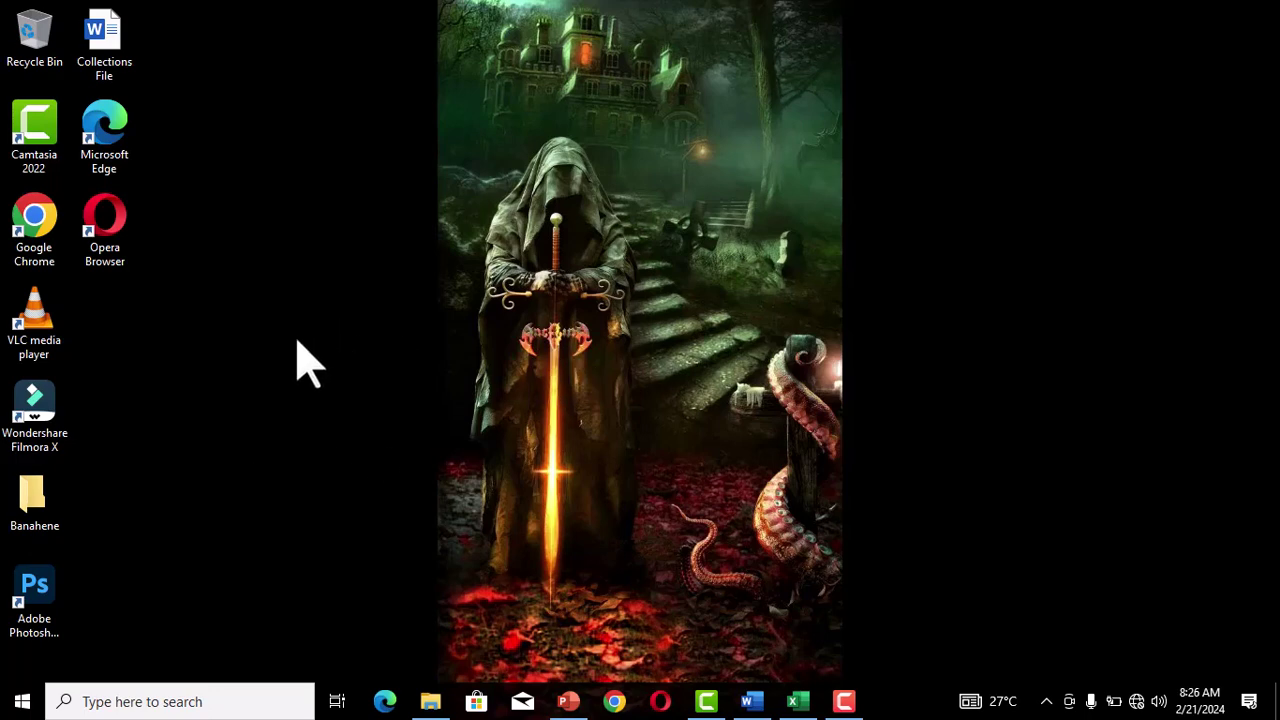
Search Start for 'word' and open the Word shortcut's file location.
{"action": "key", "text": "super"}
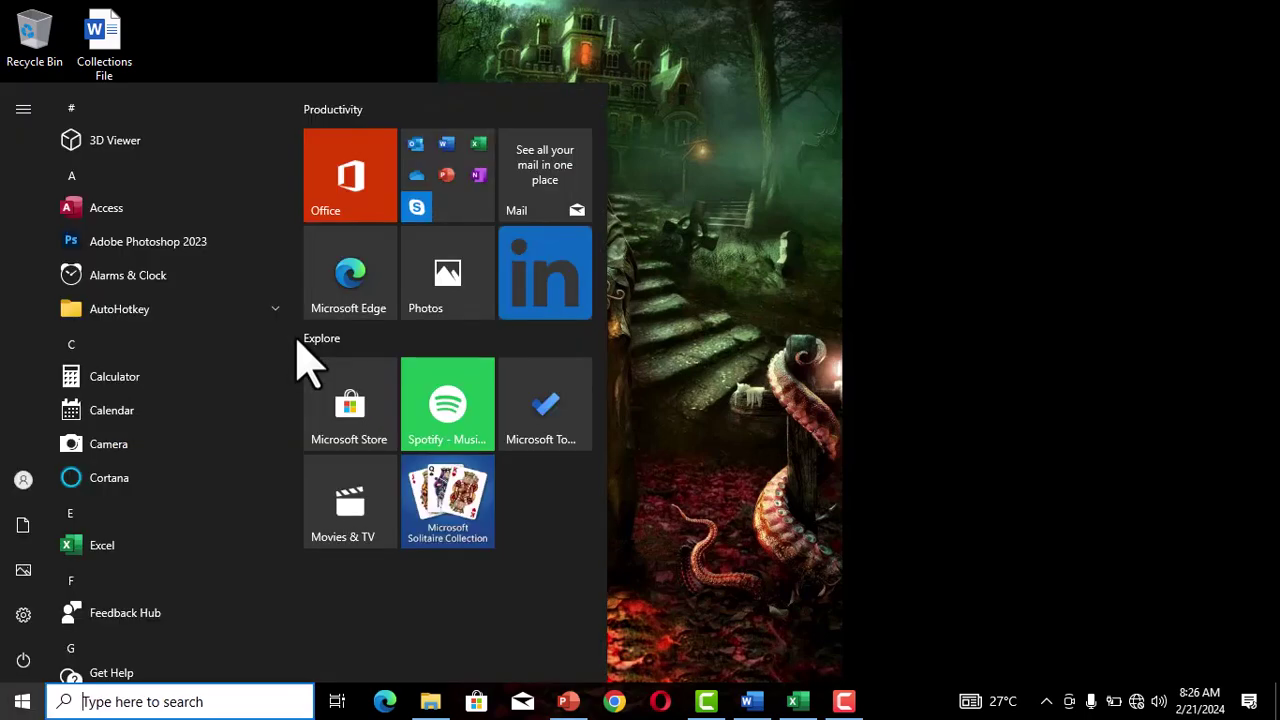
{"action": "type", "text": "word"}
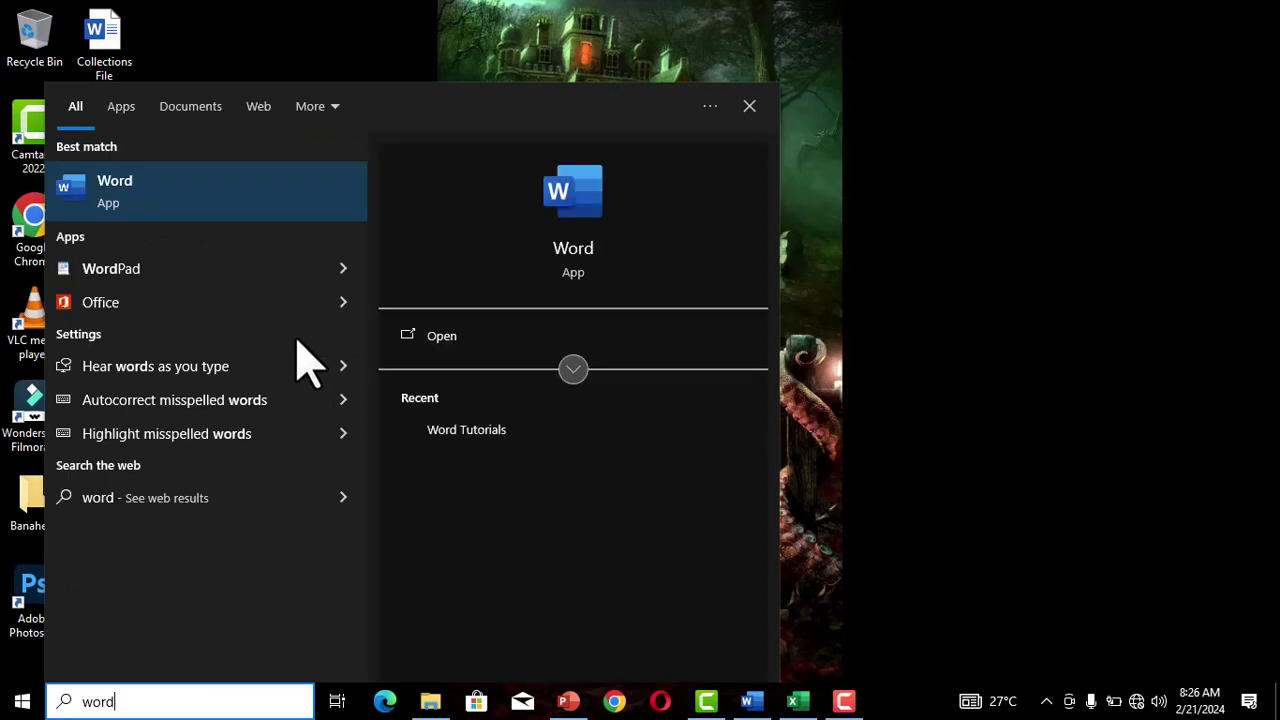
{"action": "right_click", "coordinate": [190, 222]}
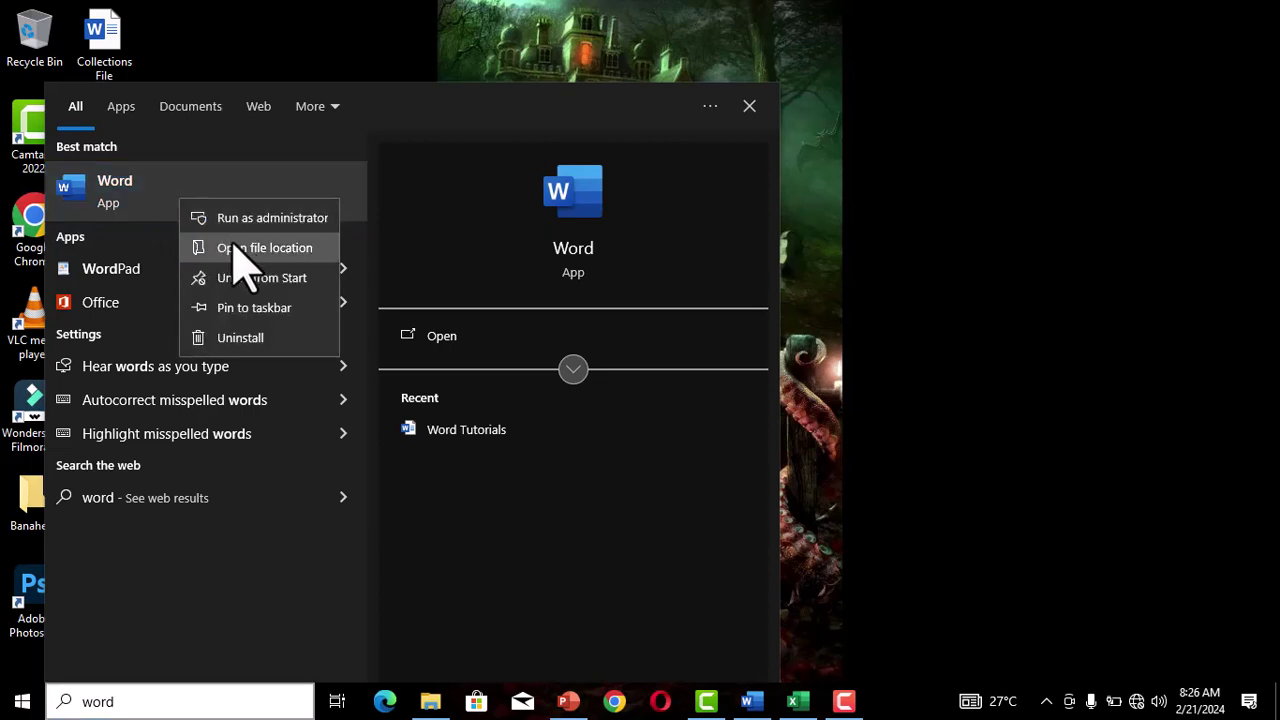
{"action": "left_click", "coordinate": [265, 250]}
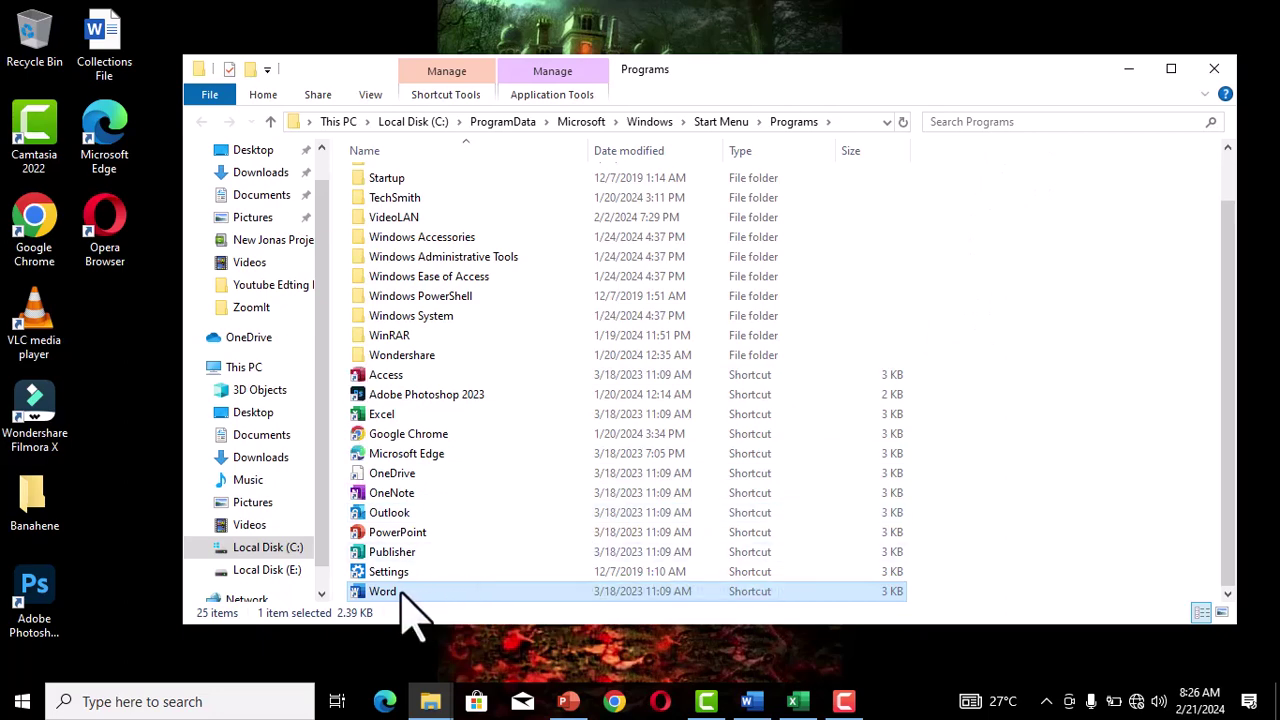
Send the Word shortcut to the desktop and close the Programs folder window.
{"action": "right_click", "coordinate": [410, 591]}
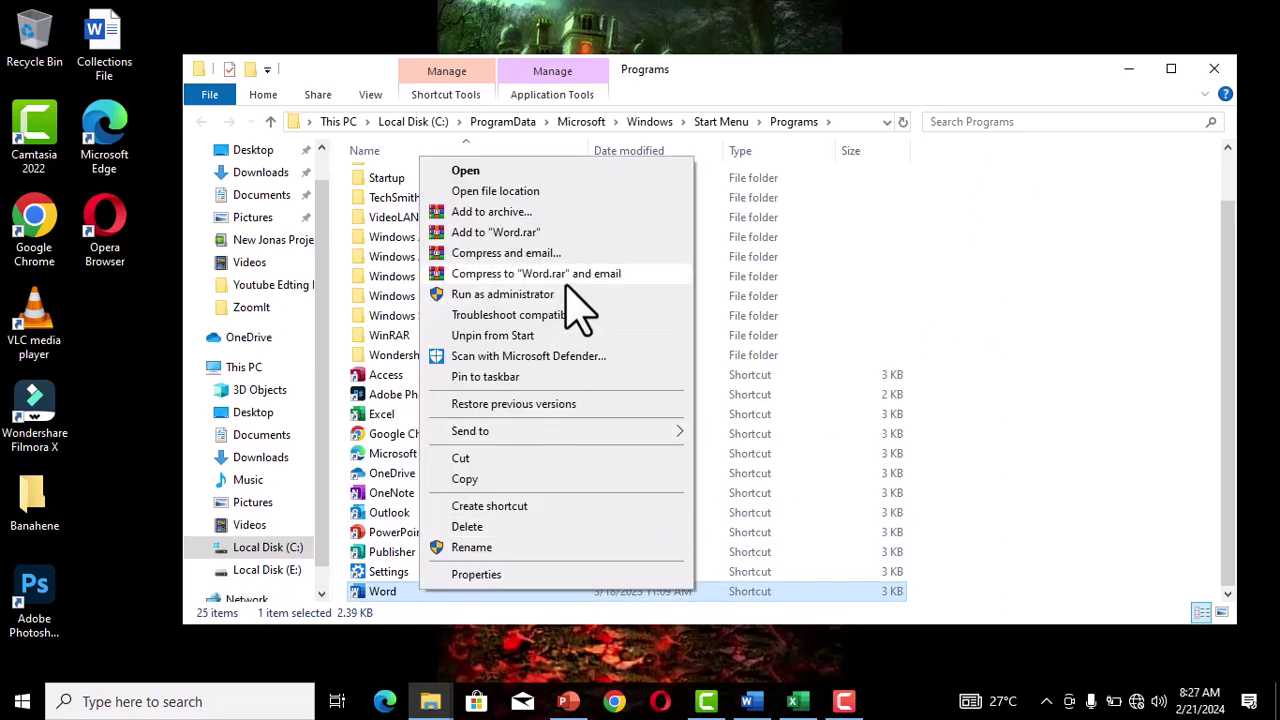
{"action": "mouse_move", "coordinate": [537, 440]}
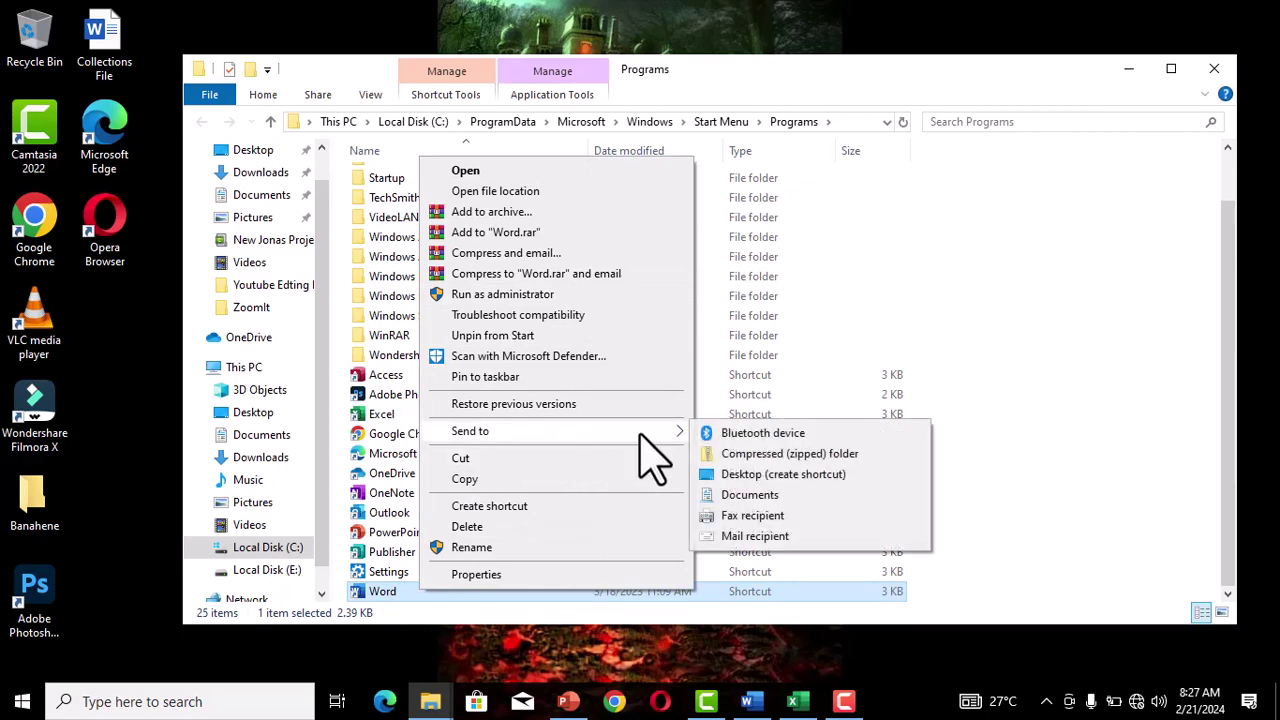
{"action": "left_click", "coordinate": [790, 480]}
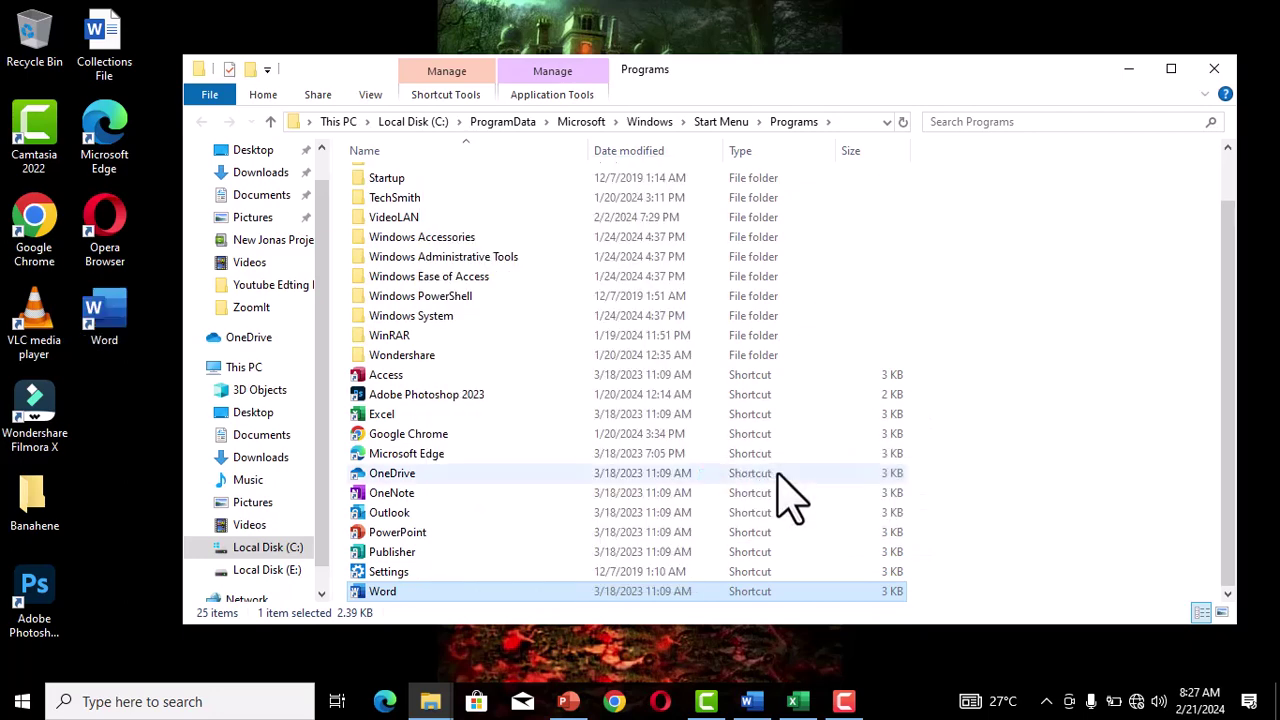
{"action": "left_click", "coordinate": [1212, 72]}
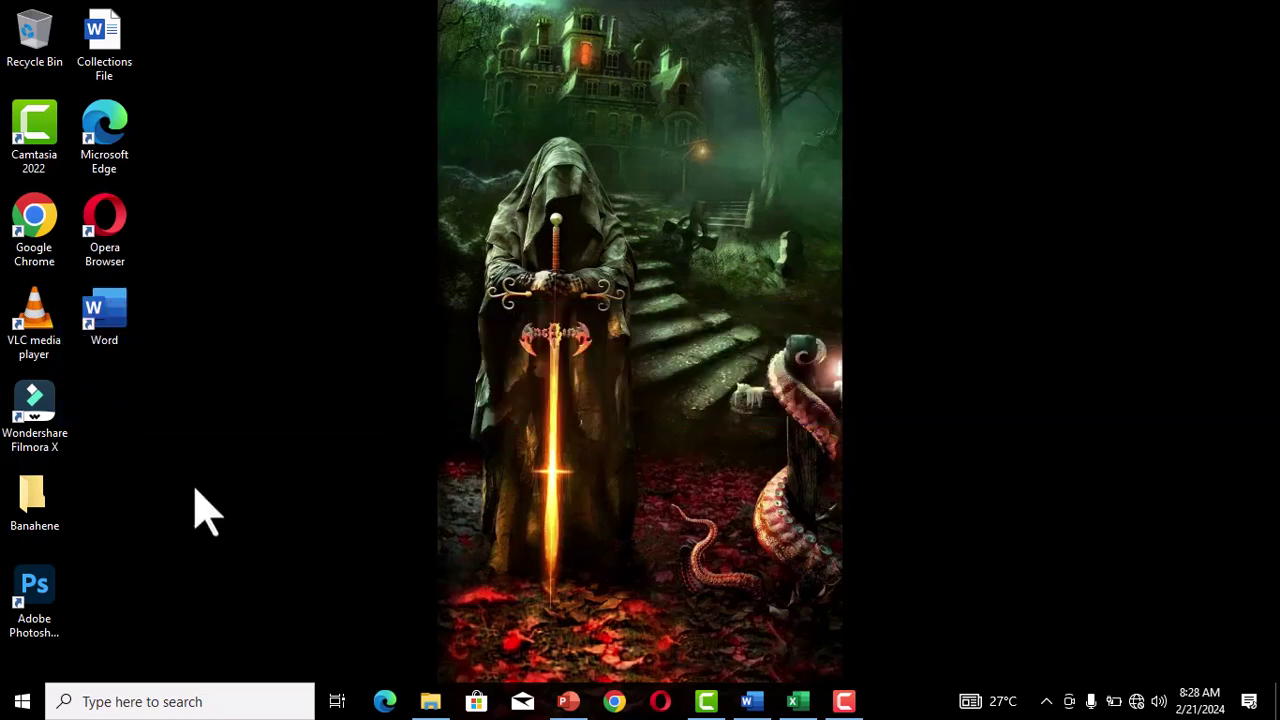
Multi-select the Word, Microsoft Edge, Google Chrome and Wondershare Filmora X desktop icons.
{"action": "left_click", "coordinate": [104, 322]}
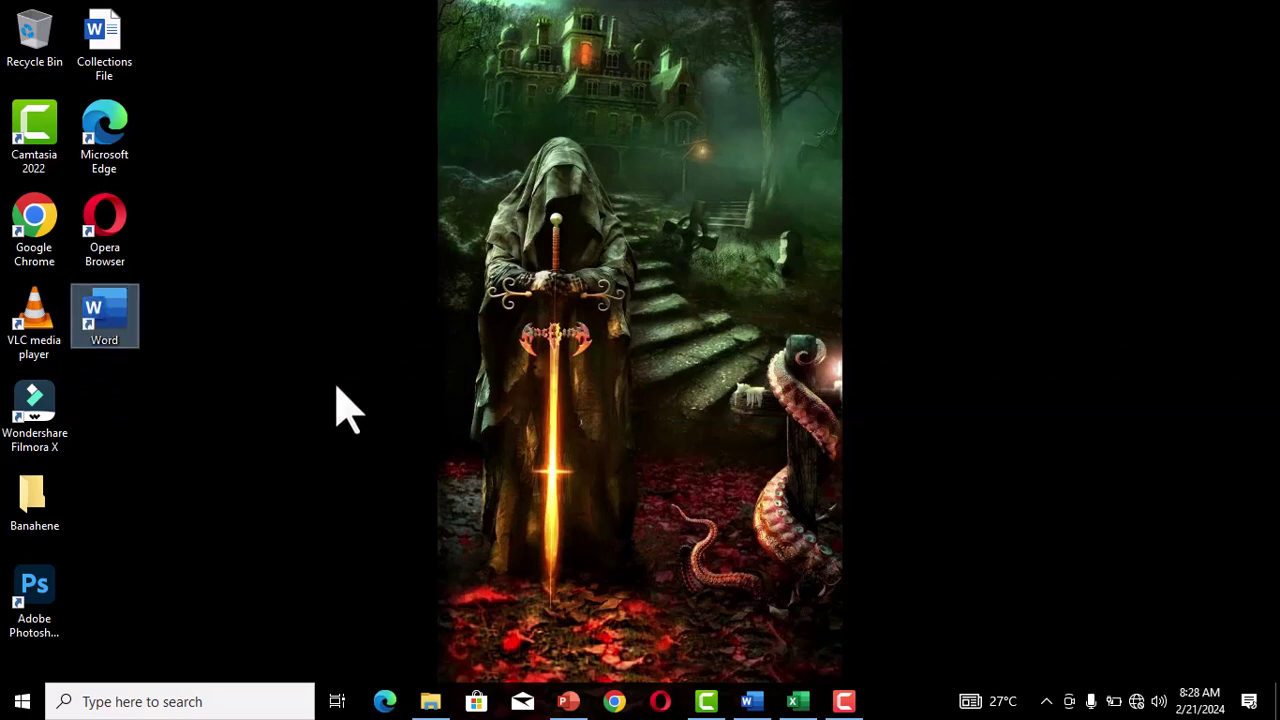
{"action": "key", "text": "ctrl"}
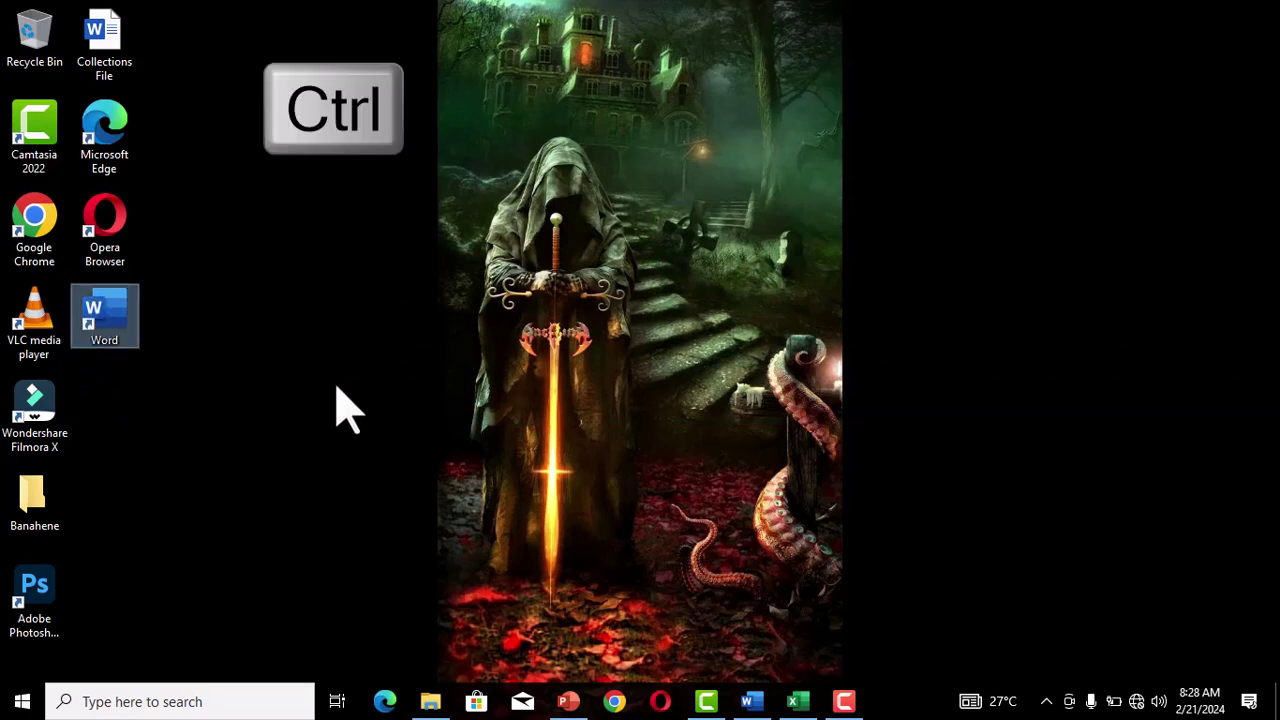
{"action": "left_click", "coordinate": [128, 145], "text": "ctrl"}
{"action": "left_click", "coordinate": [30, 256], "text": "ctrl"}
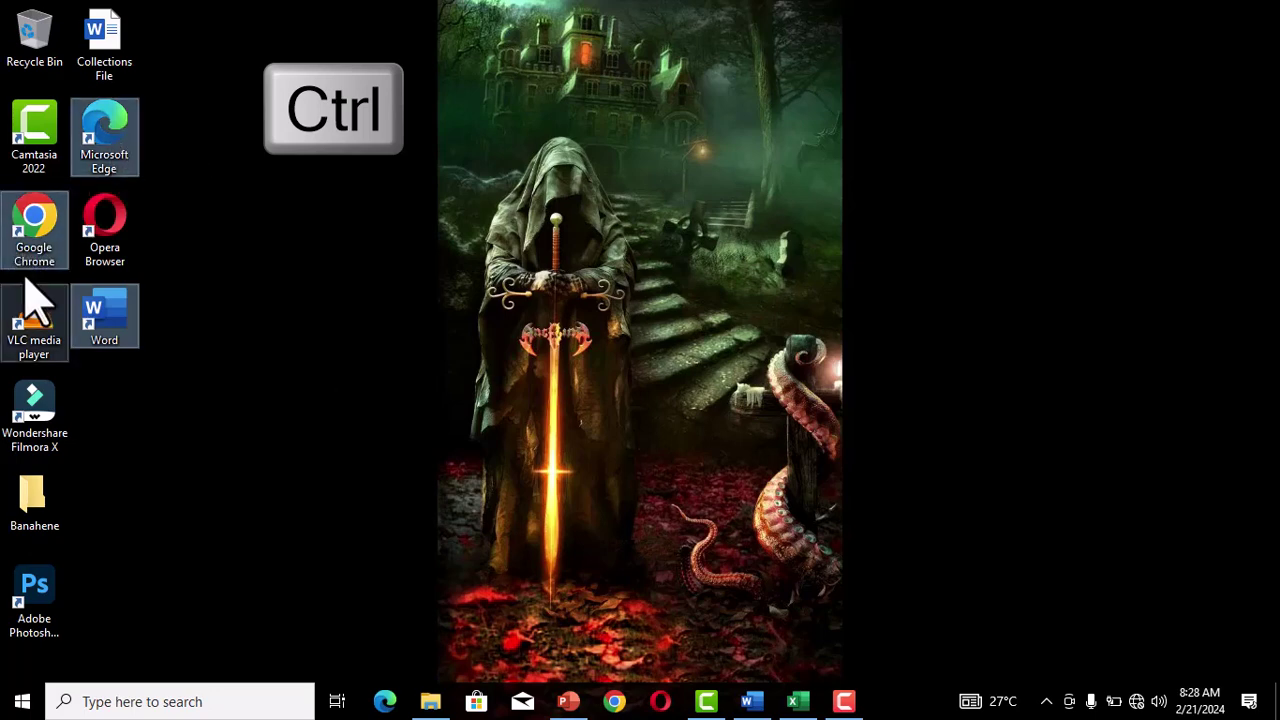
{"action": "left_click", "coordinate": [38, 410], "text": "ctrl"}
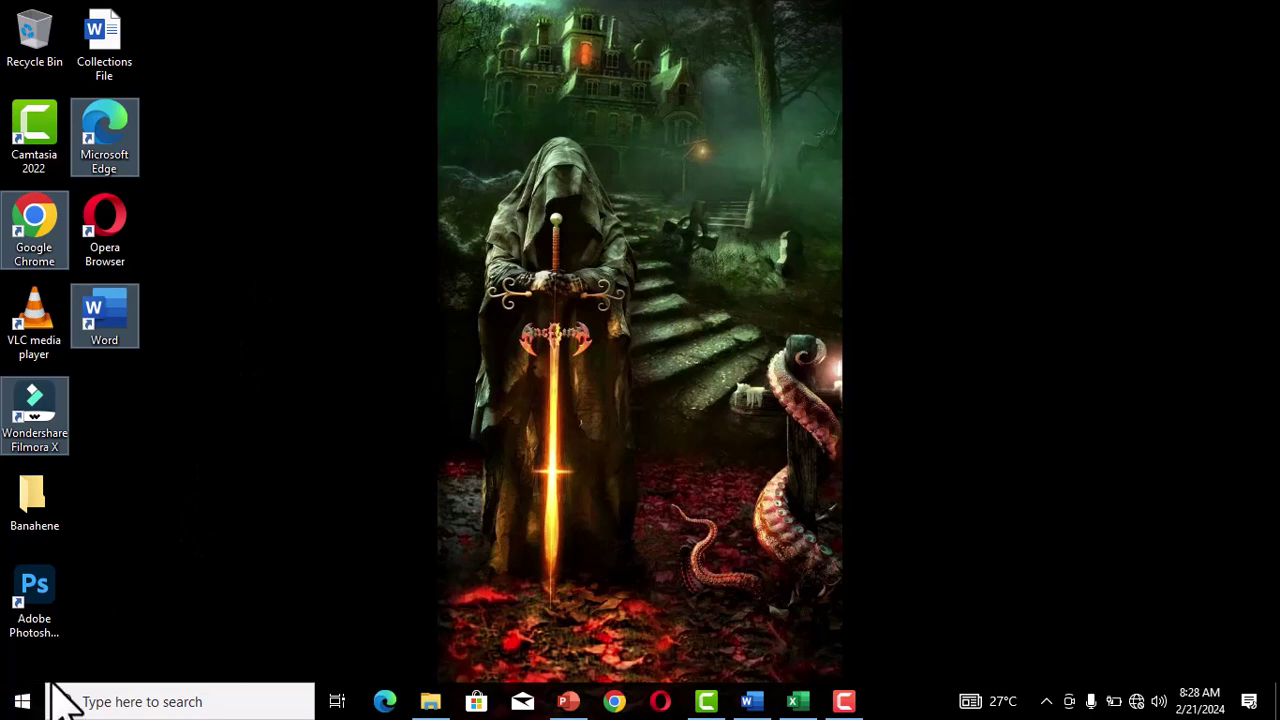
Search 'change search' and open the search options for files and folders.
{"action": "key", "text": "super"}
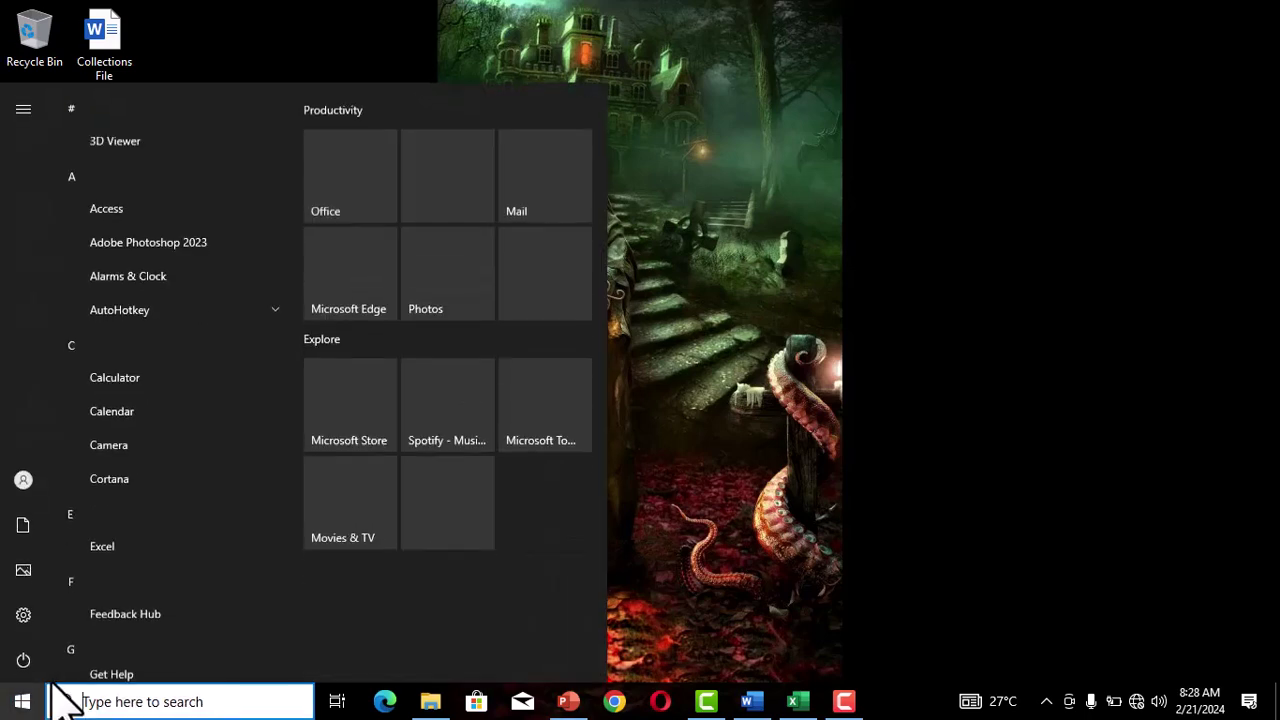
{"action": "left_click", "coordinate": [60, 700]}
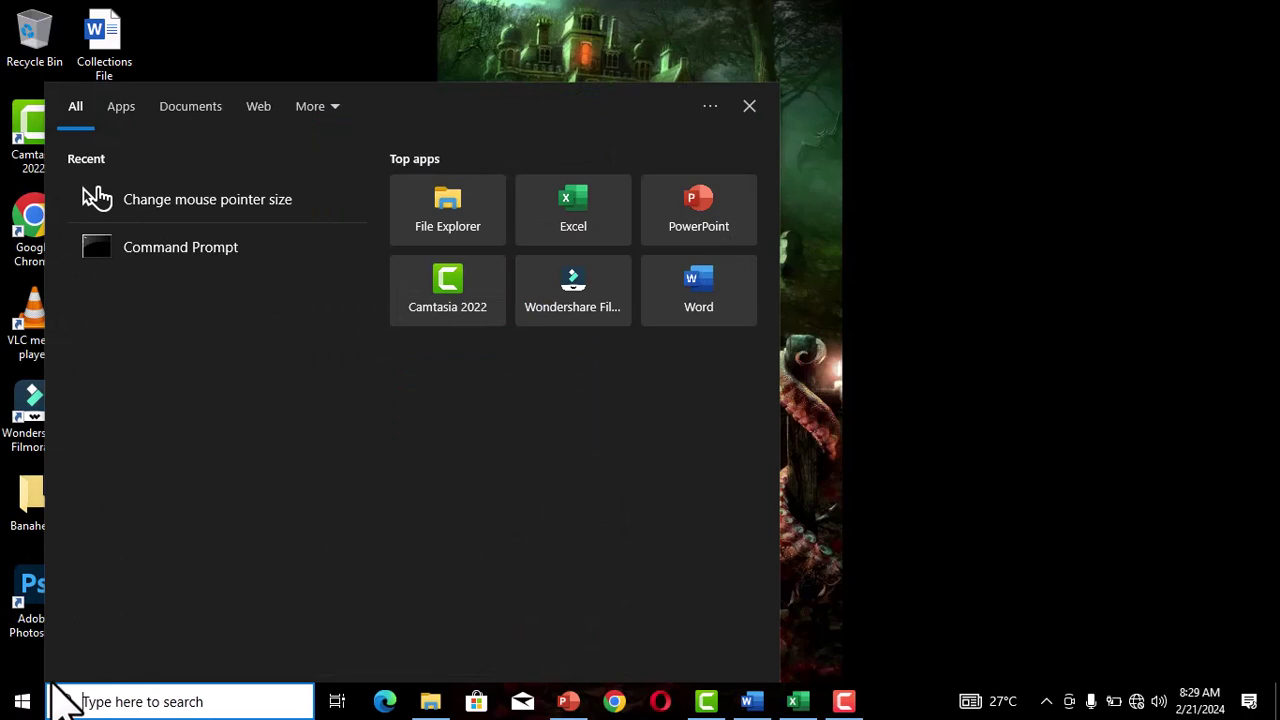
{"action": "type", "text": "change search"}
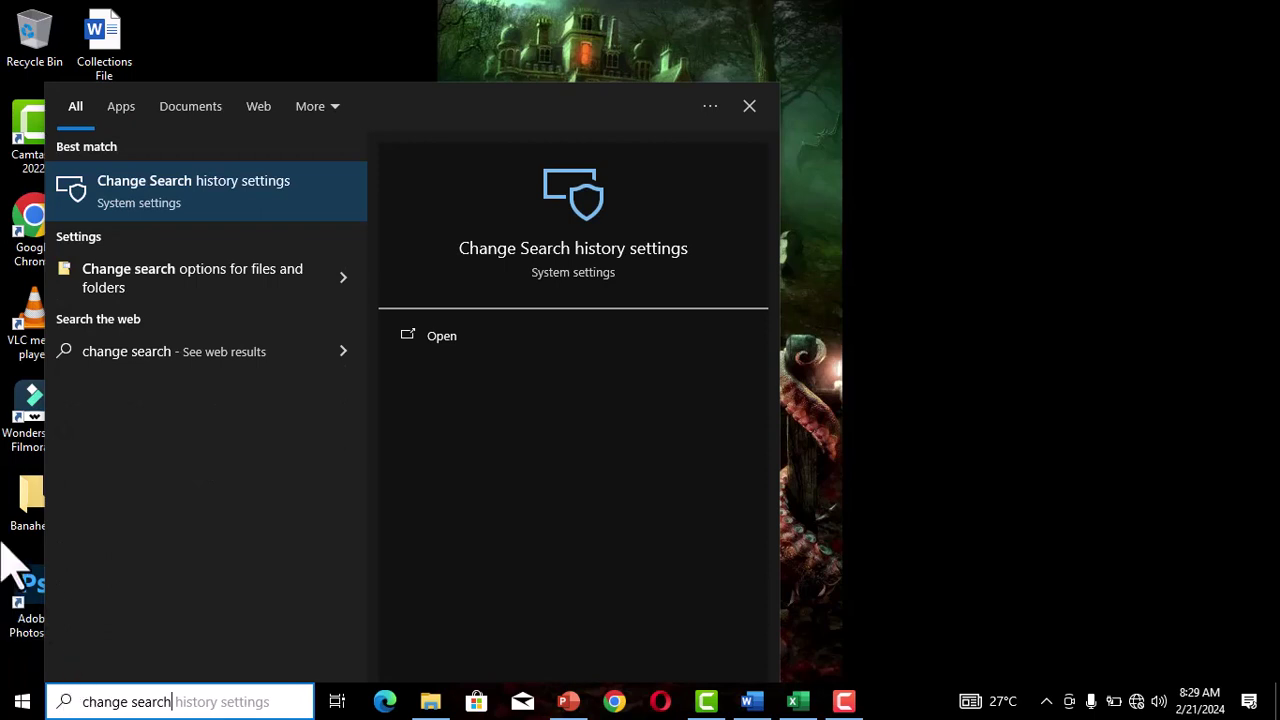
{"action": "left_click", "coordinate": [180, 293]}
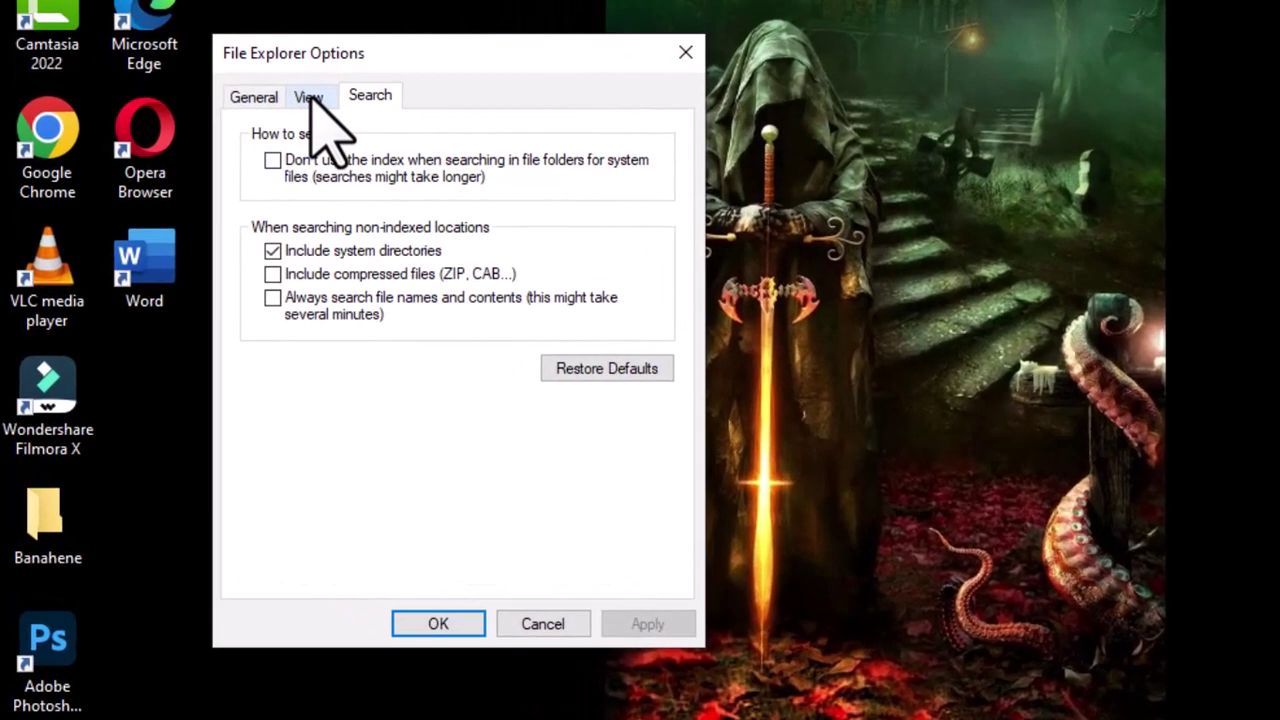
Enable 'Use check boxes to select items' under View, apply it, and close the dialog.
{"action": "left_click", "coordinate": [308, 97]}
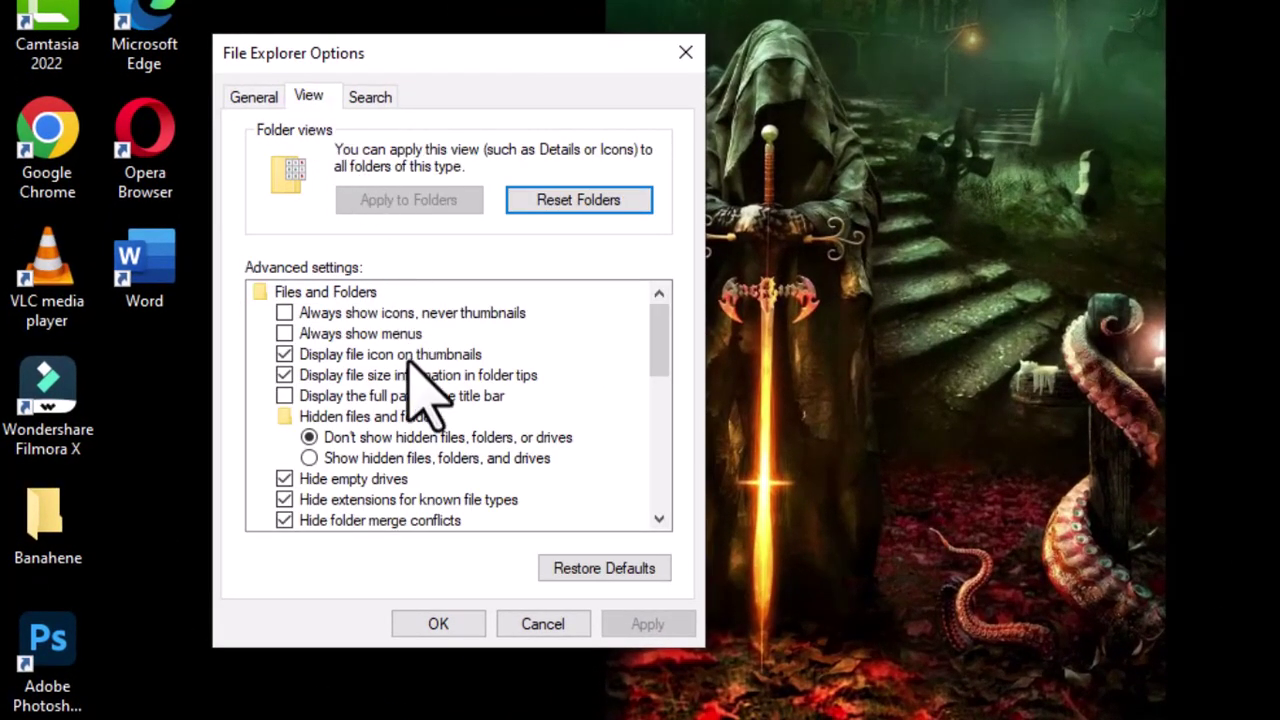
{"action": "left_click_drag", "start_coordinate": [470, 62], "coordinate": [478, 0]}
{"action": "scroll", "coordinate": [550, 335], "scroll_direction": "down", "scroll_amount": 4}
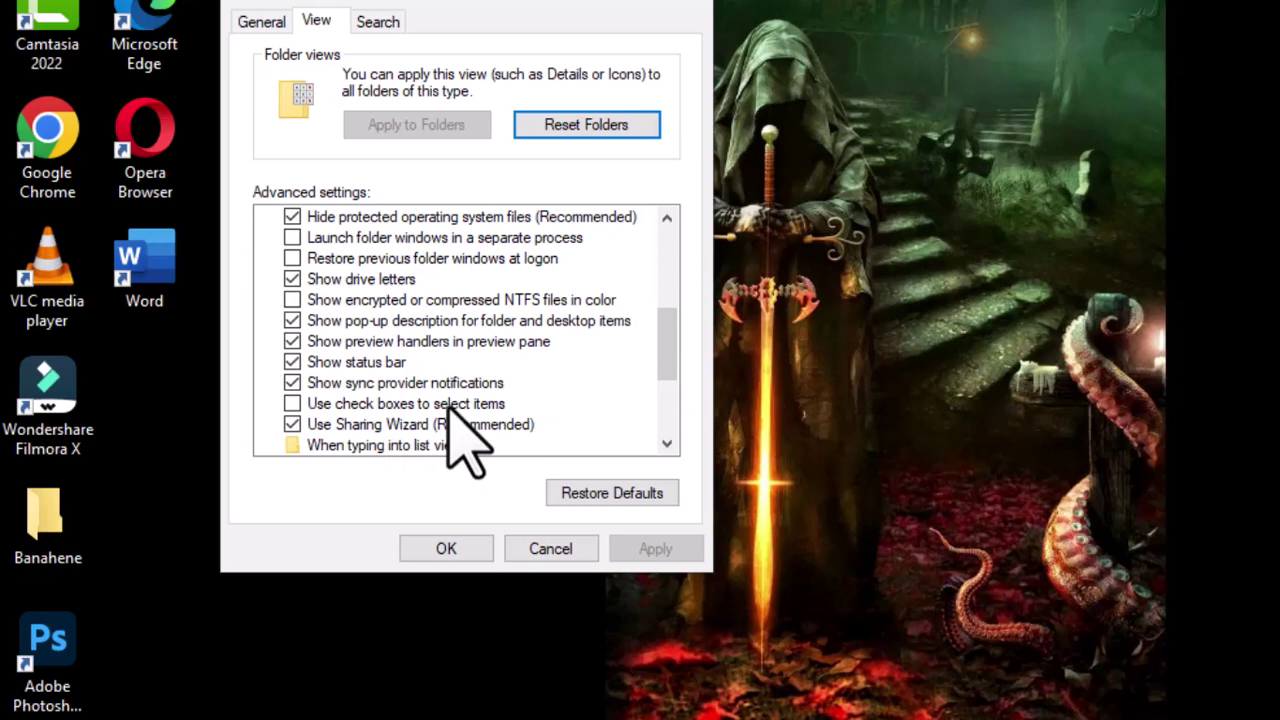
{"action": "left_click", "coordinate": [291, 403]}
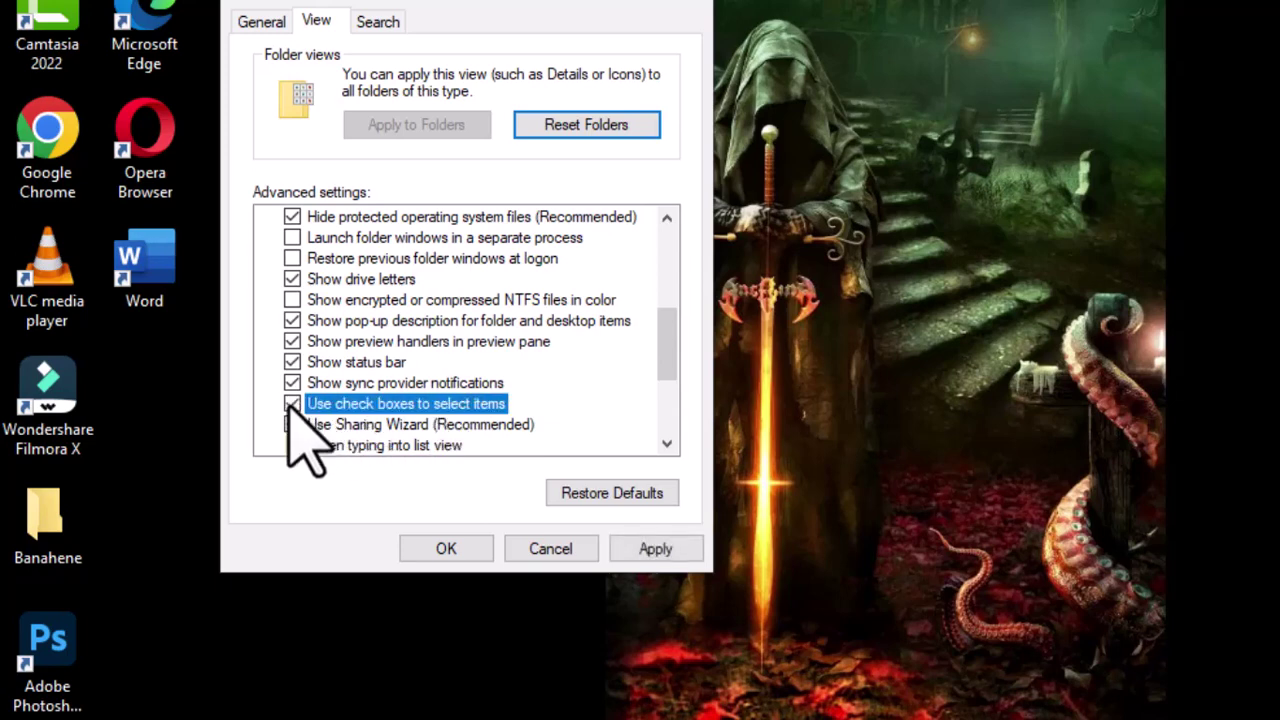
{"action": "left_click", "coordinate": [645, 552]}
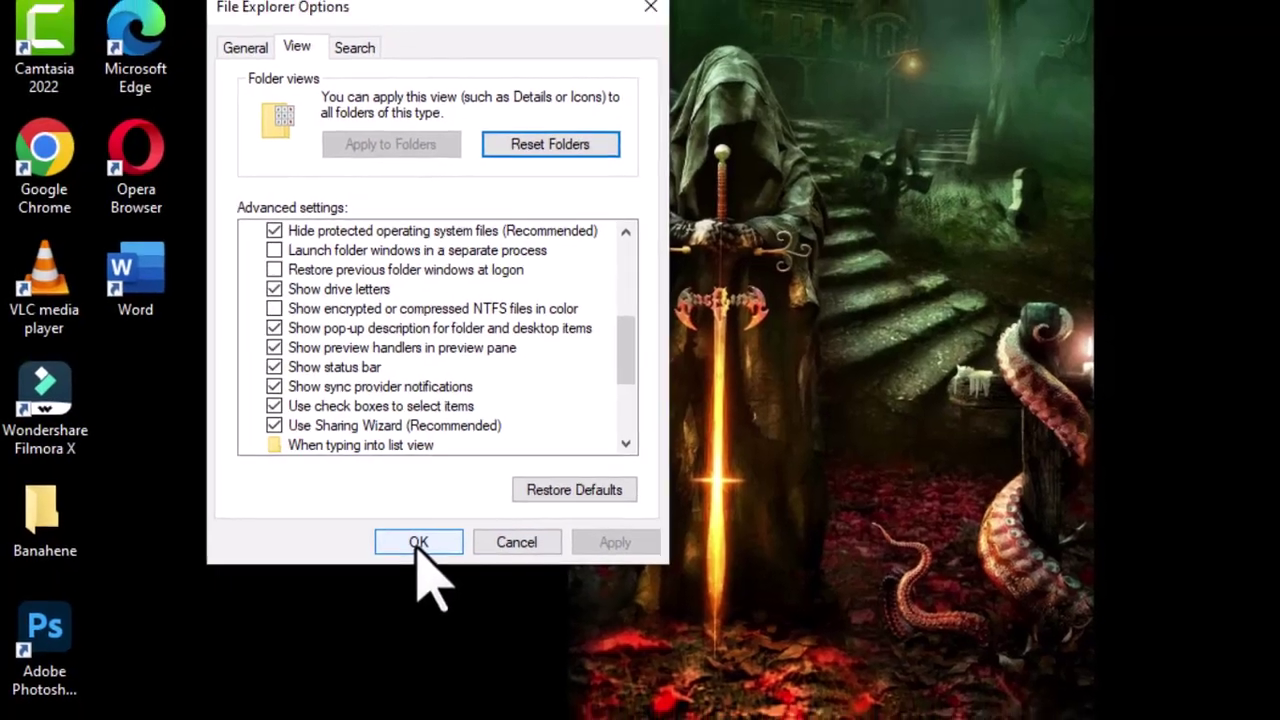
{"action": "left_click", "coordinate": [446, 549]}
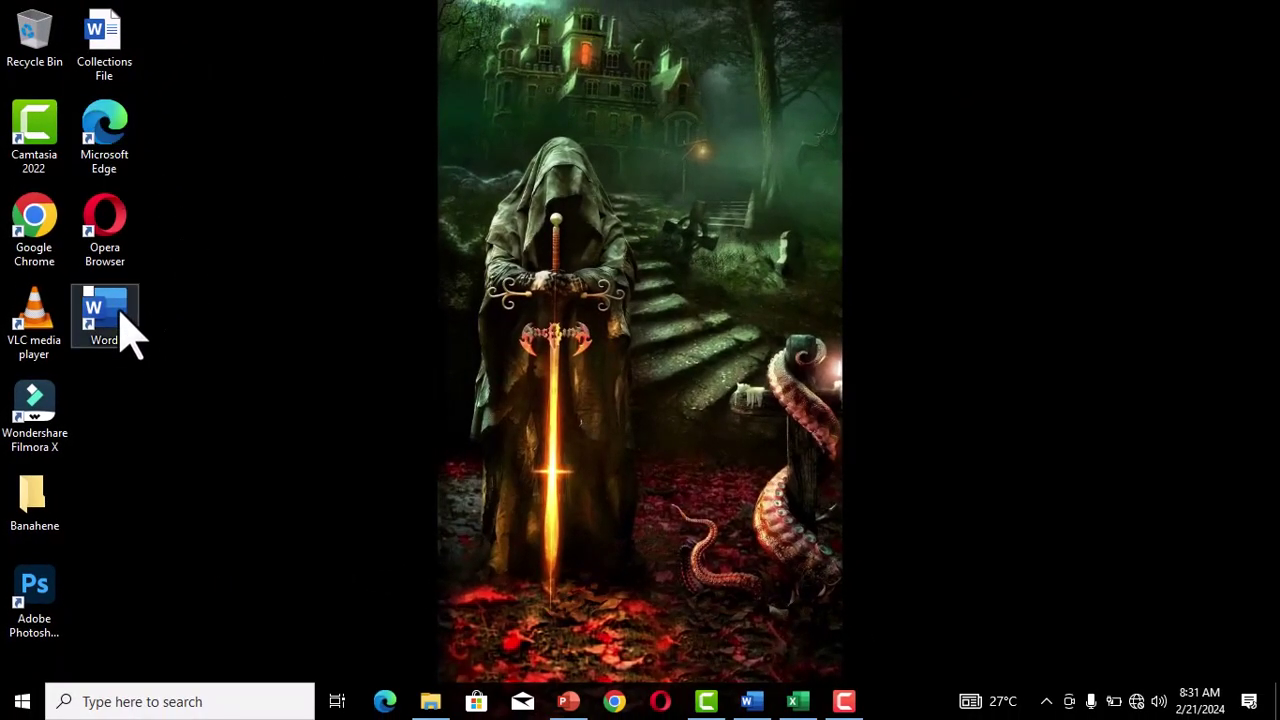
{"action": "left_click", "coordinate": [15, 106]}
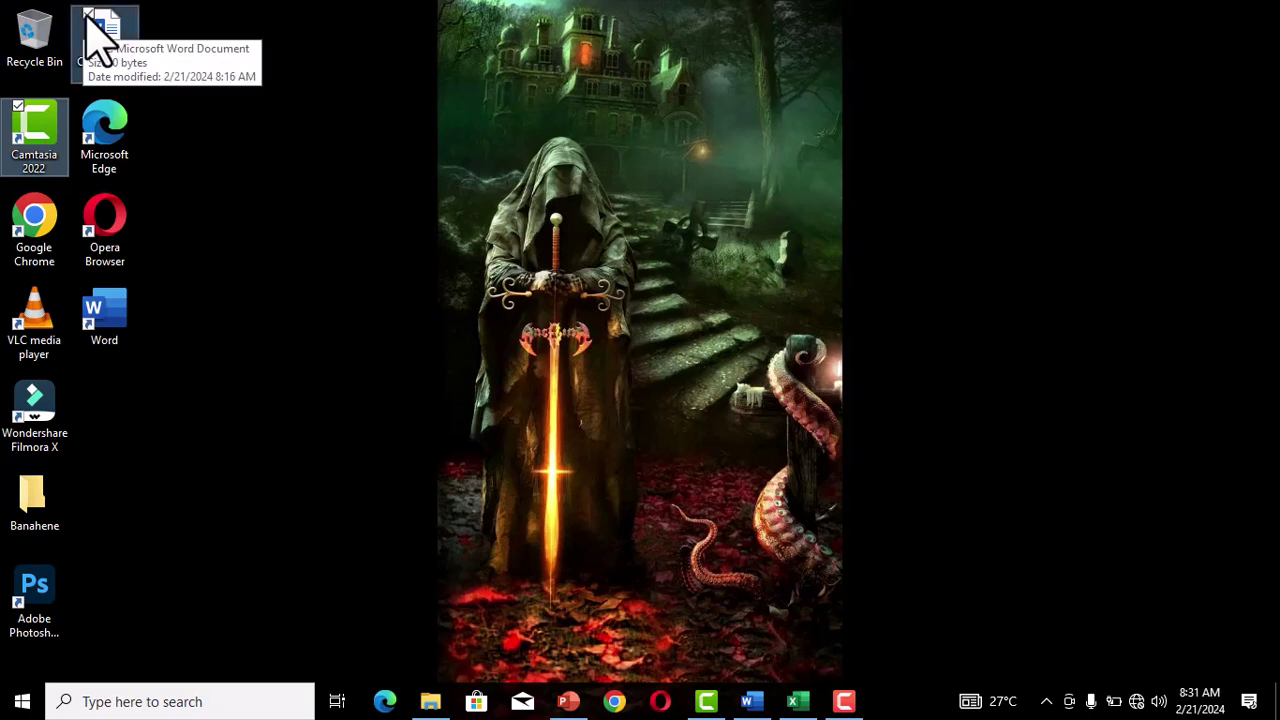
{"action": "left_click", "coordinate": [24, 303]}
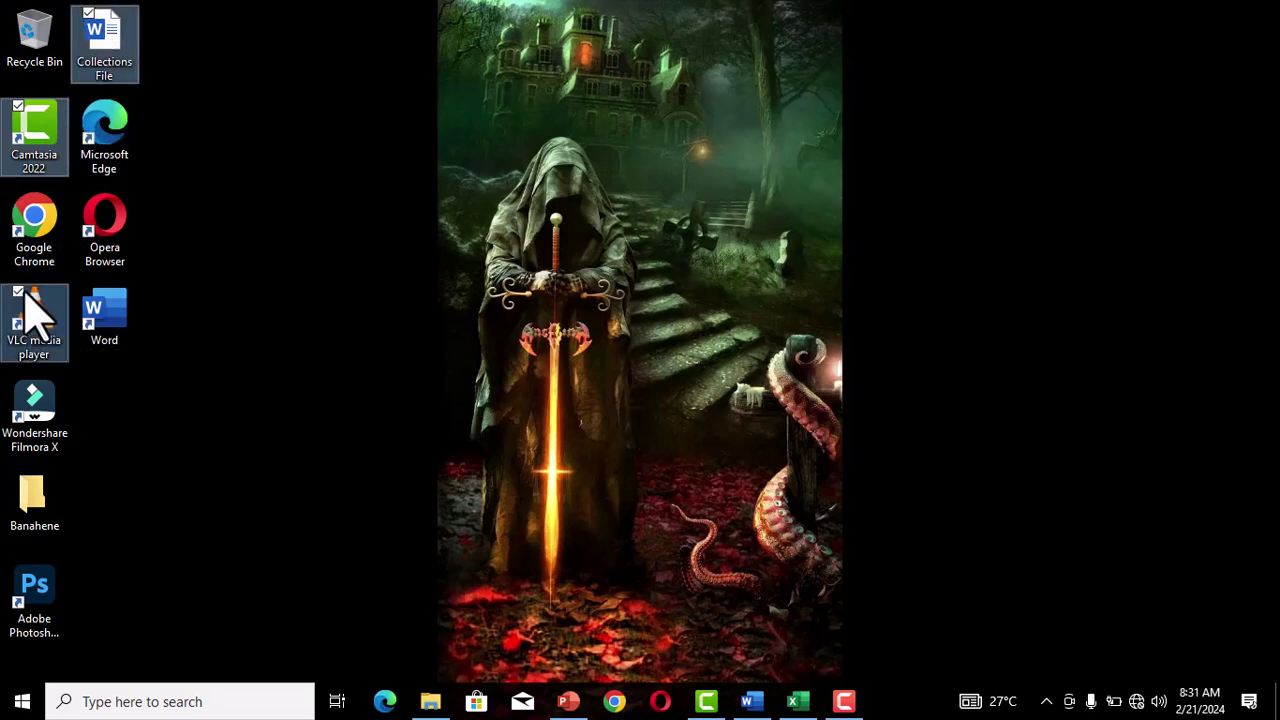
{"action": "left_click", "coordinate": [335, 395]}
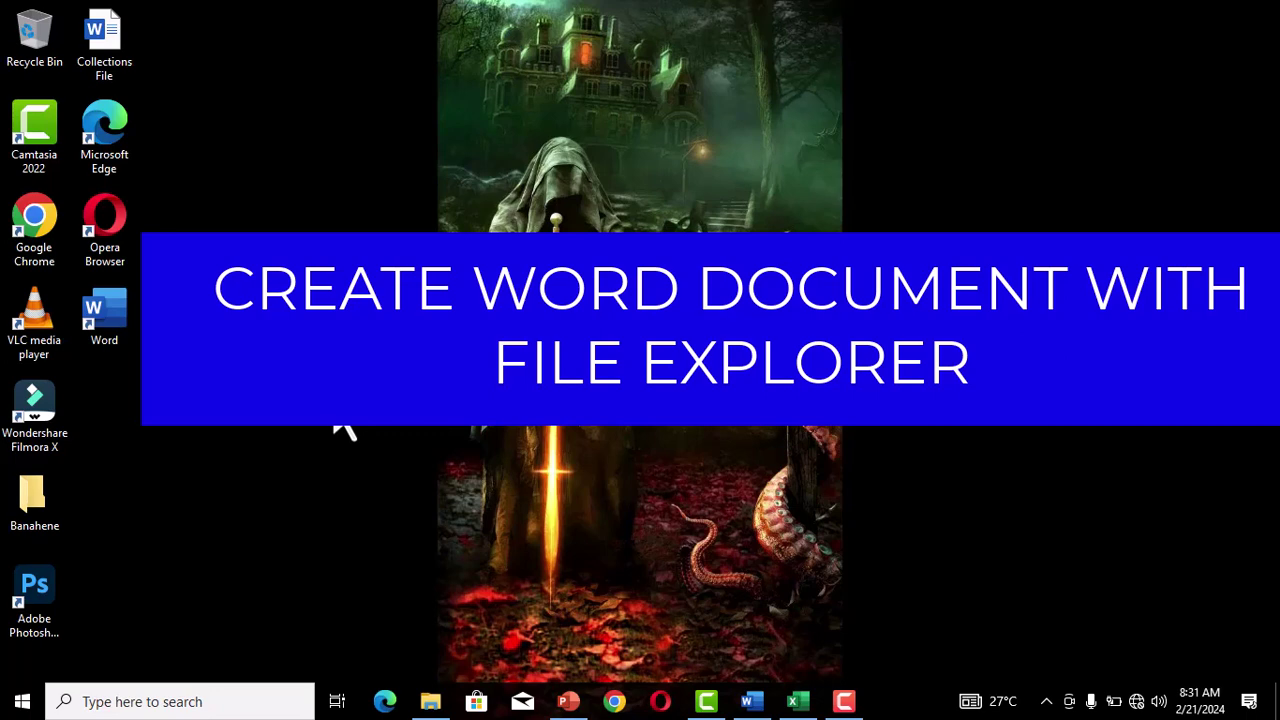
Open a new File Explorer window with Win+E and go to the Desktop folder.
{"action": "key", "text": "super+e"}
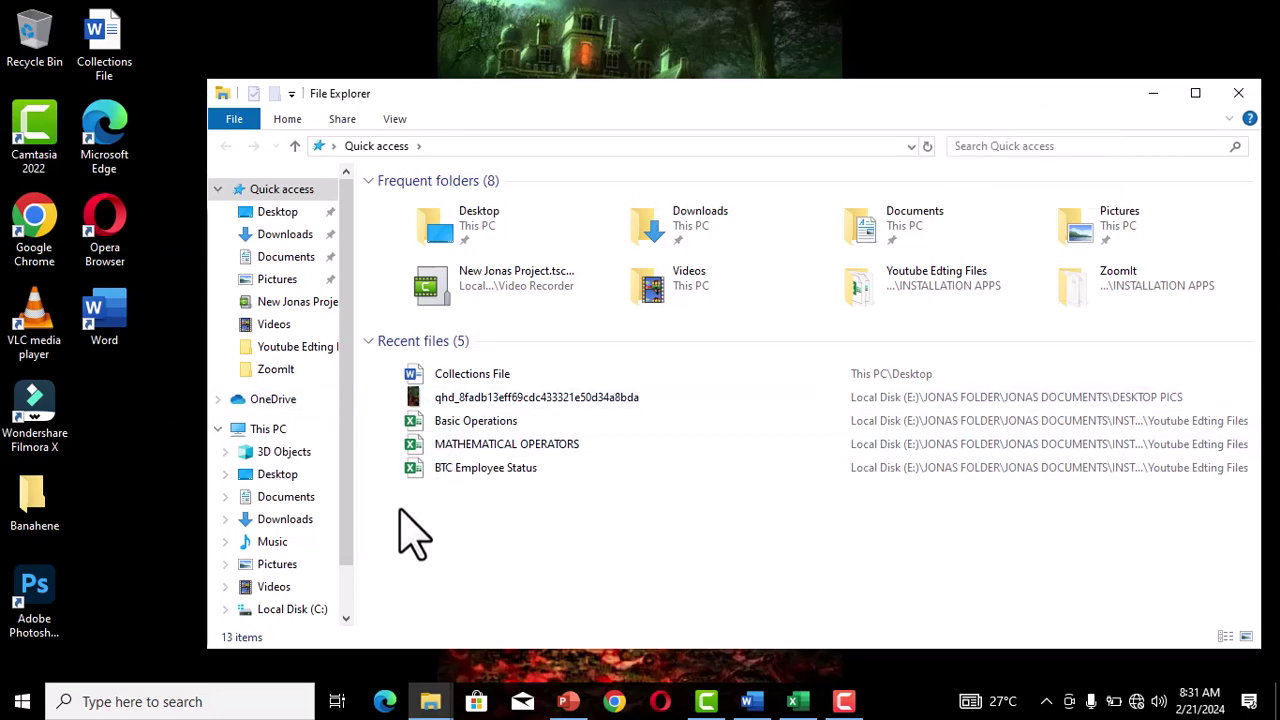
{"action": "left_click", "coordinate": [292, 220]}
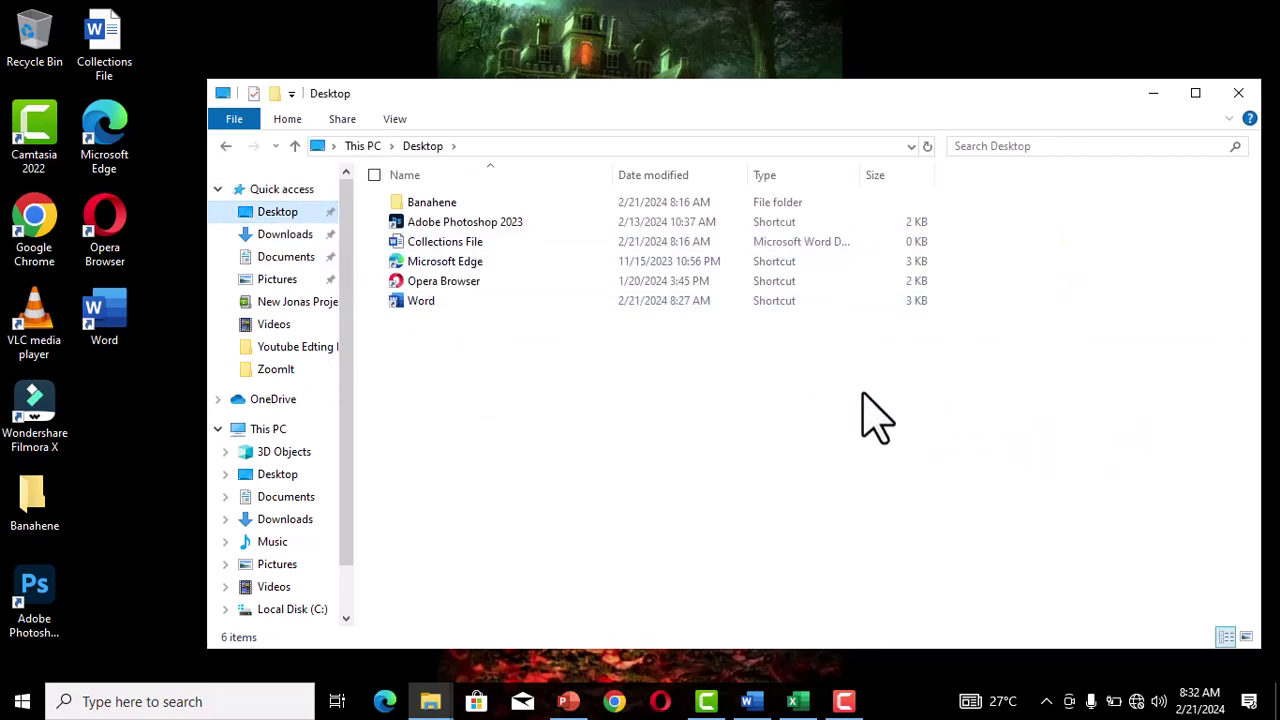
Create a new Word document named Joe in the Desktop folder, then close File Explorer.
{"action": "right_click", "coordinate": [645, 412]}
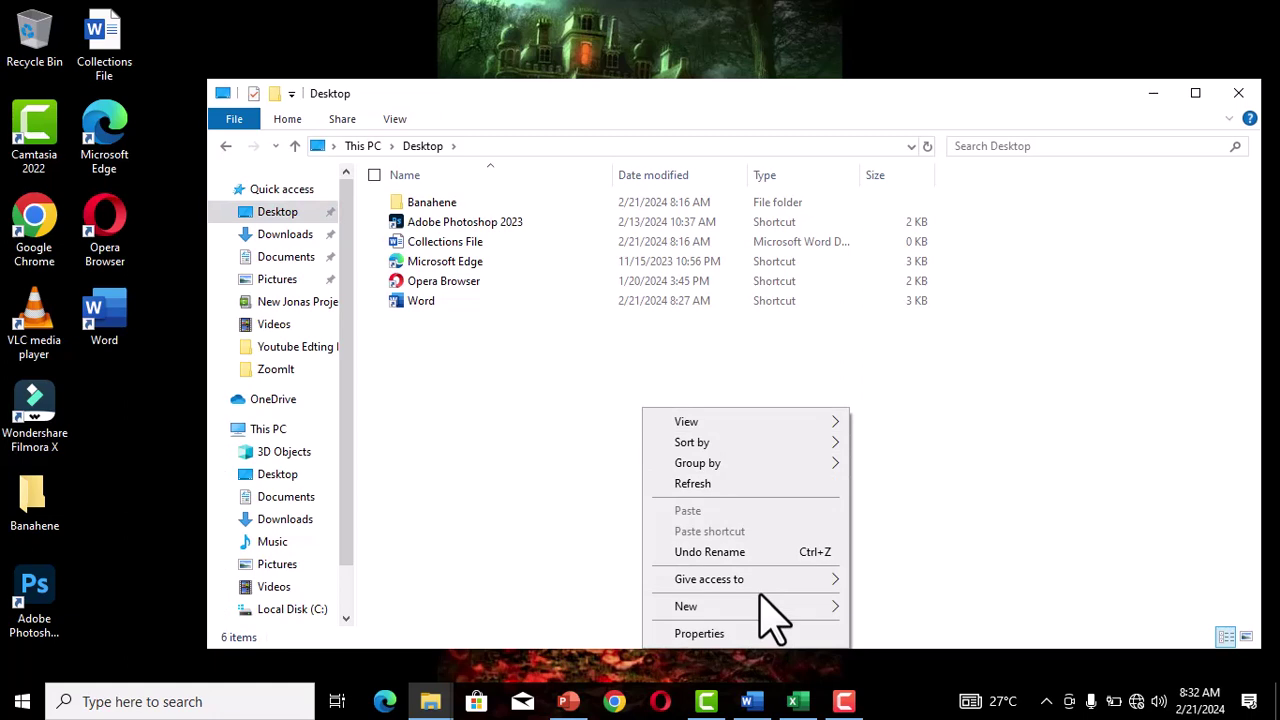
{"action": "mouse_move", "coordinate": [780, 618]}
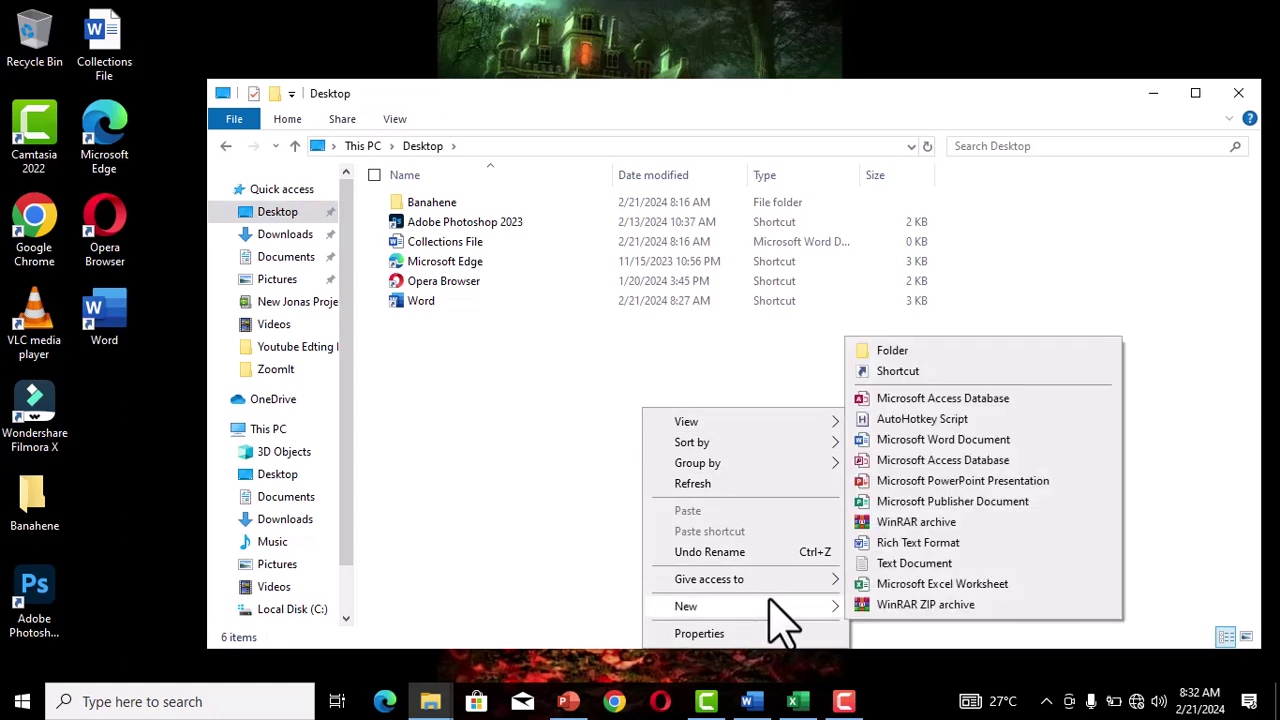
{"action": "left_click", "coordinate": [930, 441]}
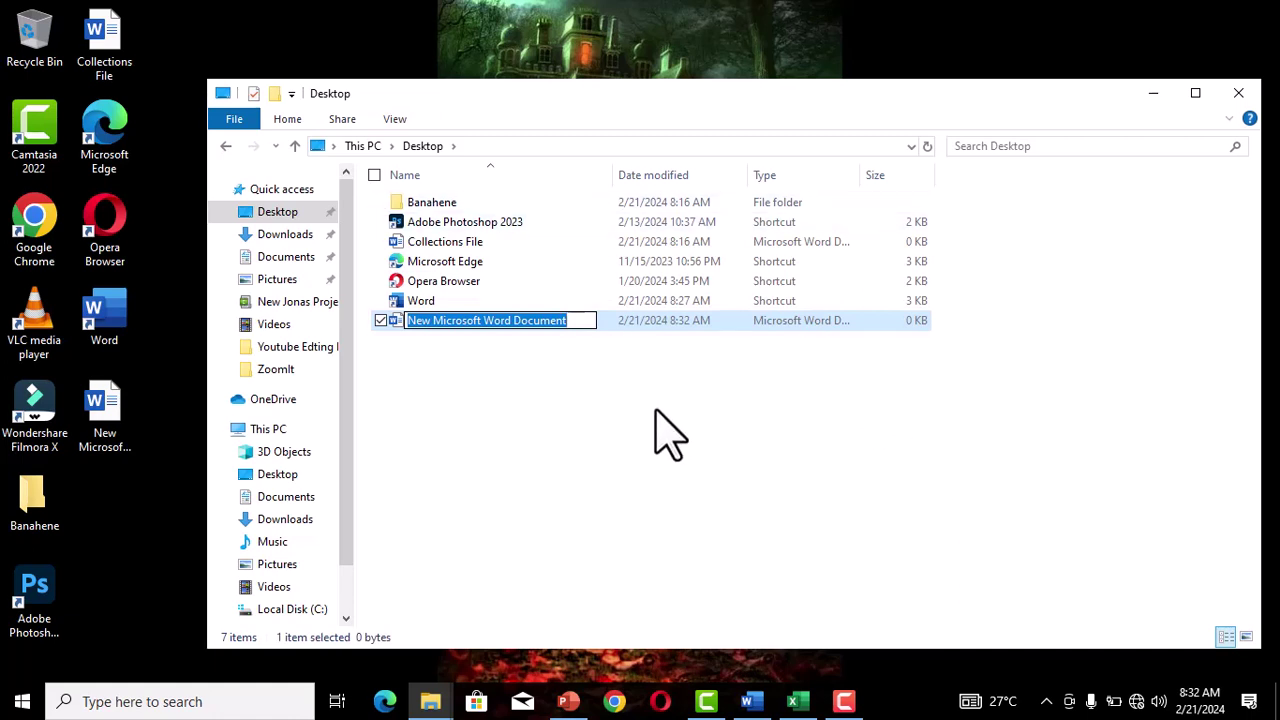
{"action": "type", "text": "Joe"}
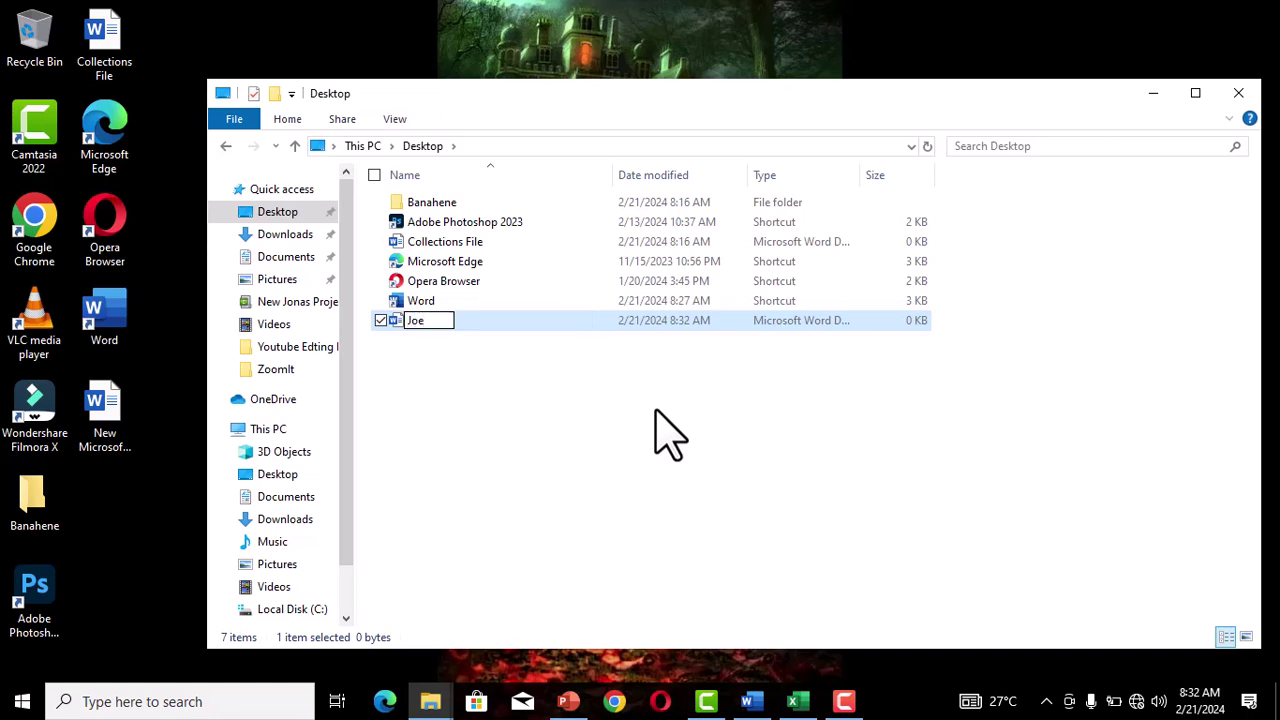
{"action": "key", "text": "Return"}
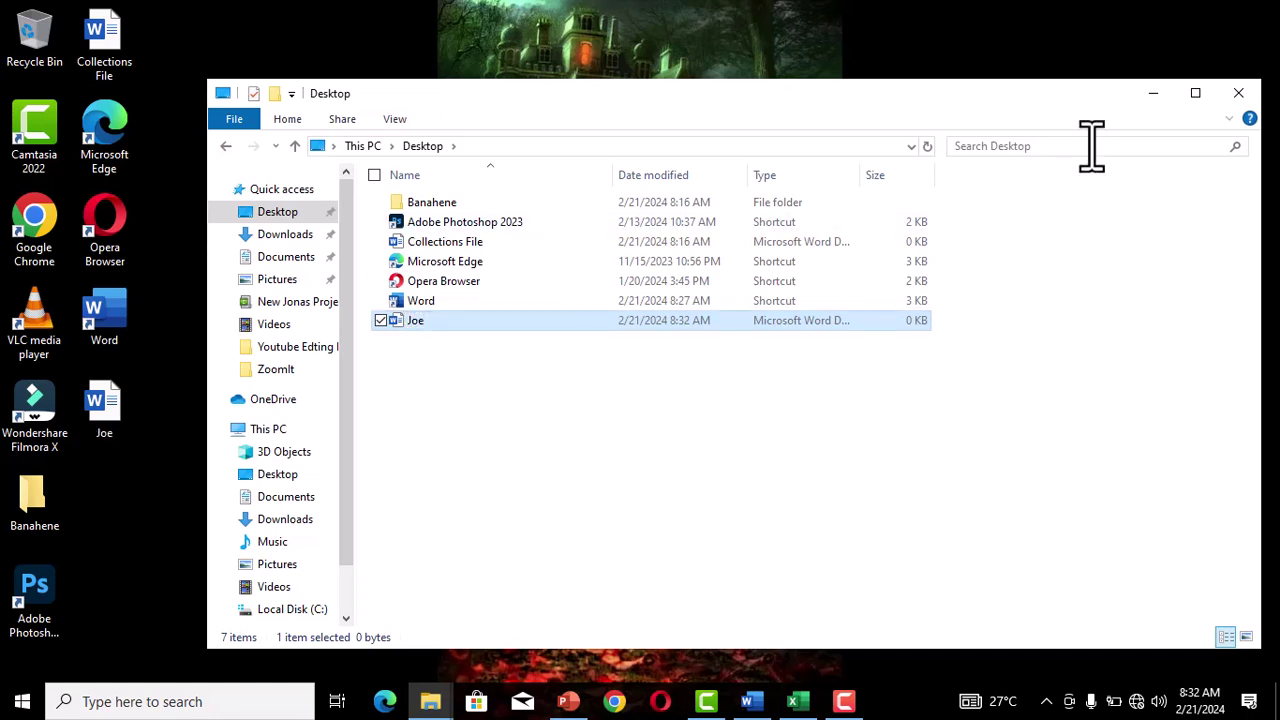
{"action": "left_click", "coordinate": [1238, 94]}
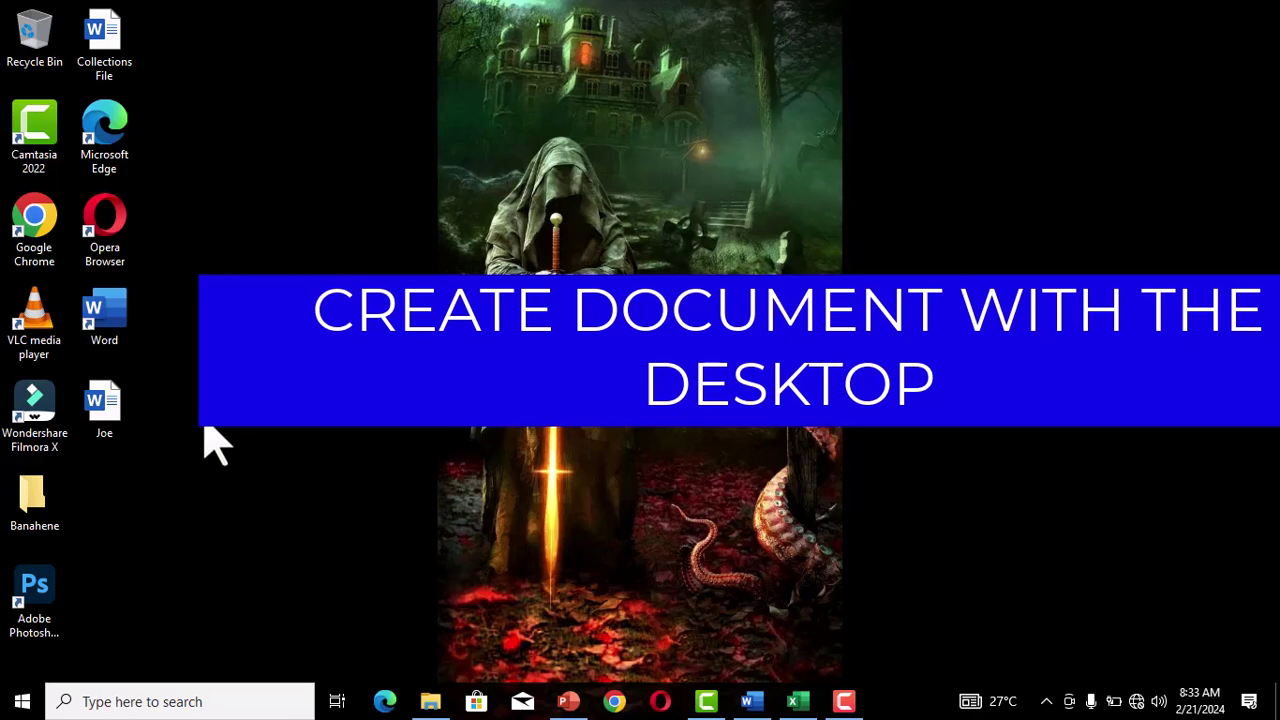
Create a new Word document directly on the desktop and name it Heeeerrr.
{"action": "right_click", "coordinate": [205, 420]}
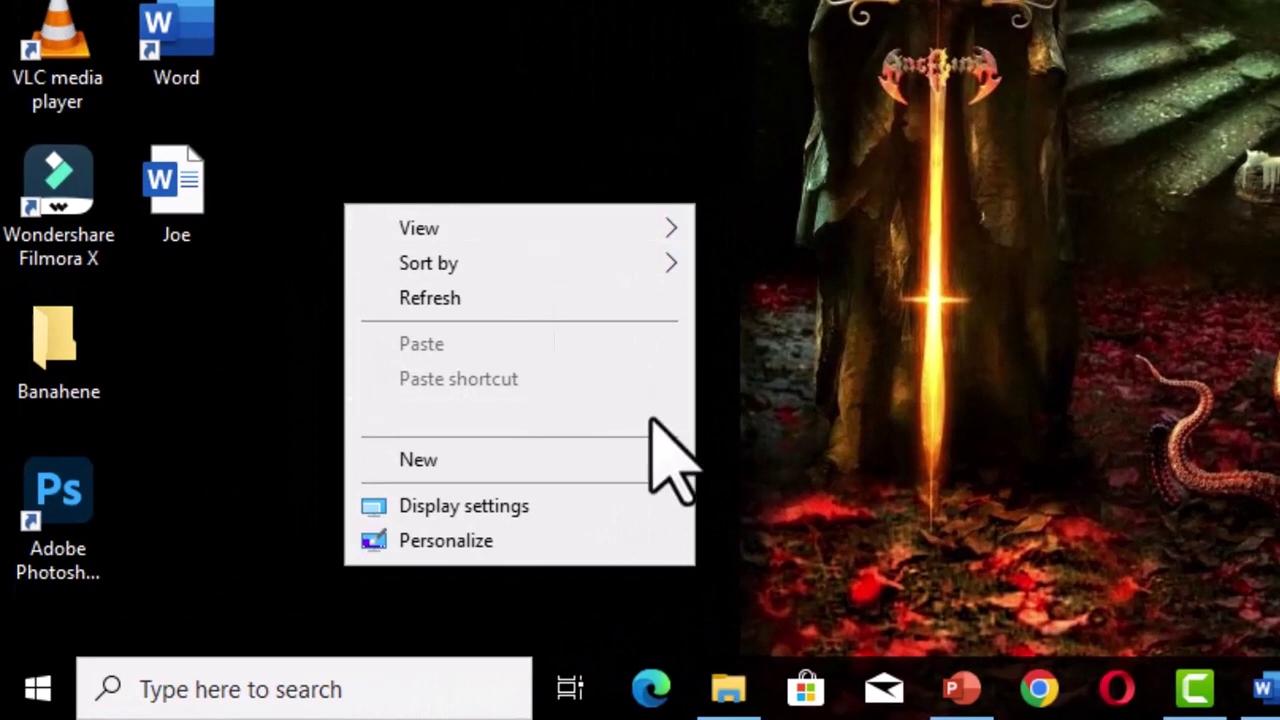
{"action": "mouse_move", "coordinate": [651, 466]}
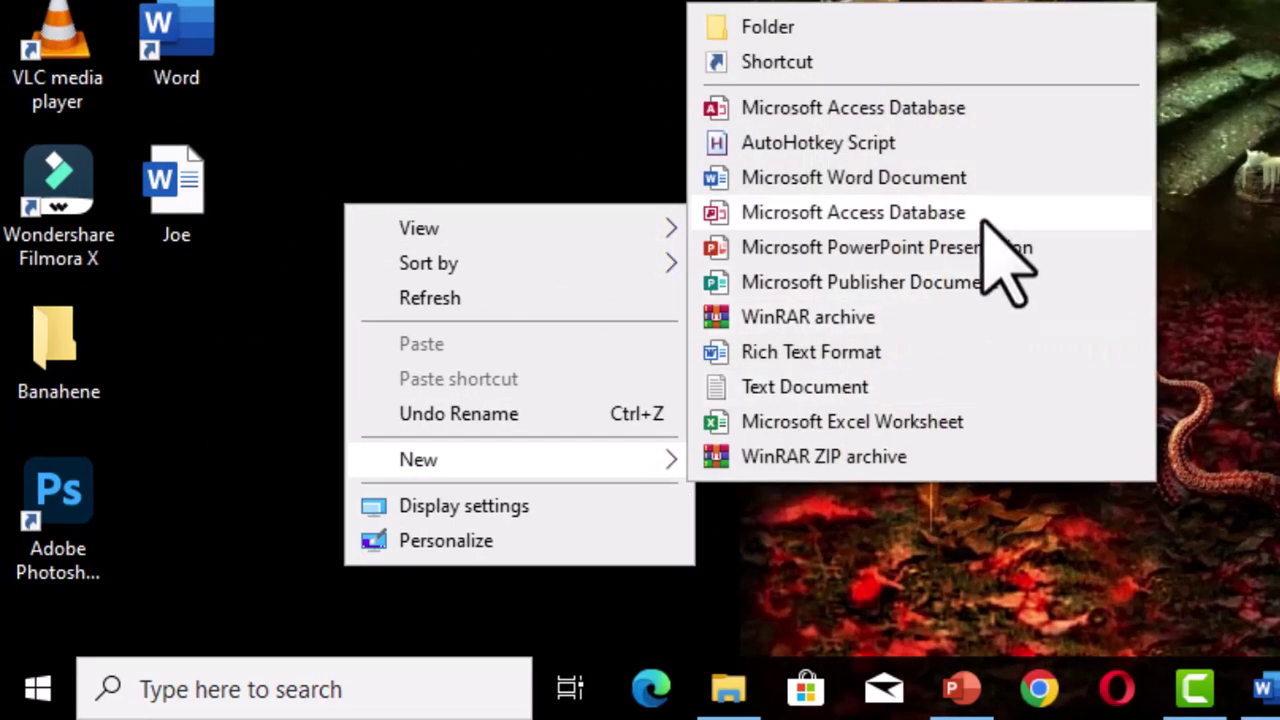
{"action": "left_click", "coordinate": [879, 184]}
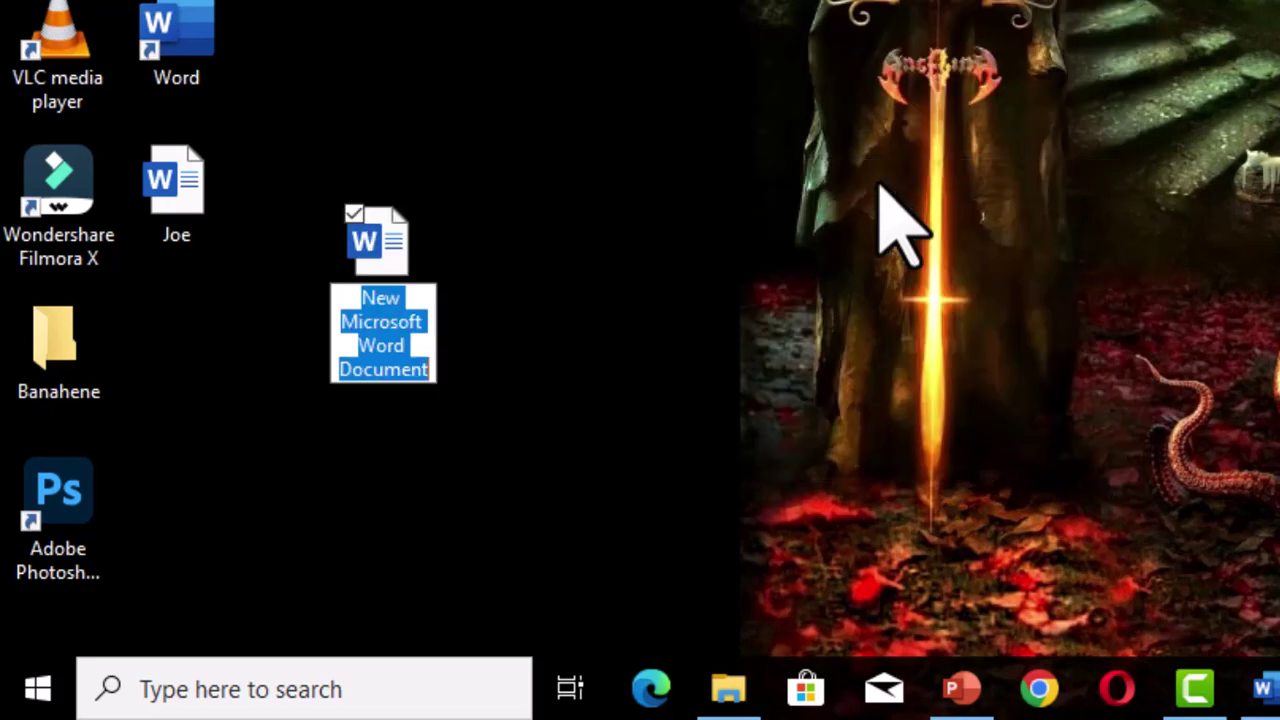
{"action": "type", "text": "Heeeerrr"}
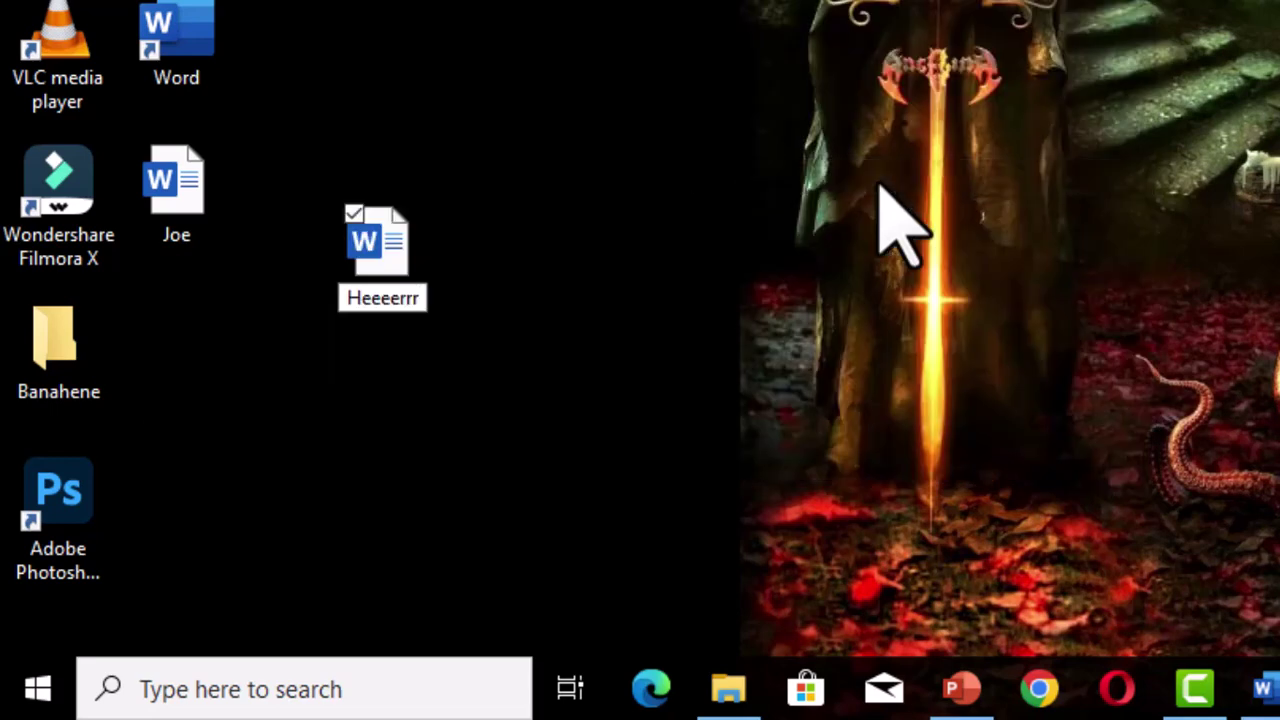